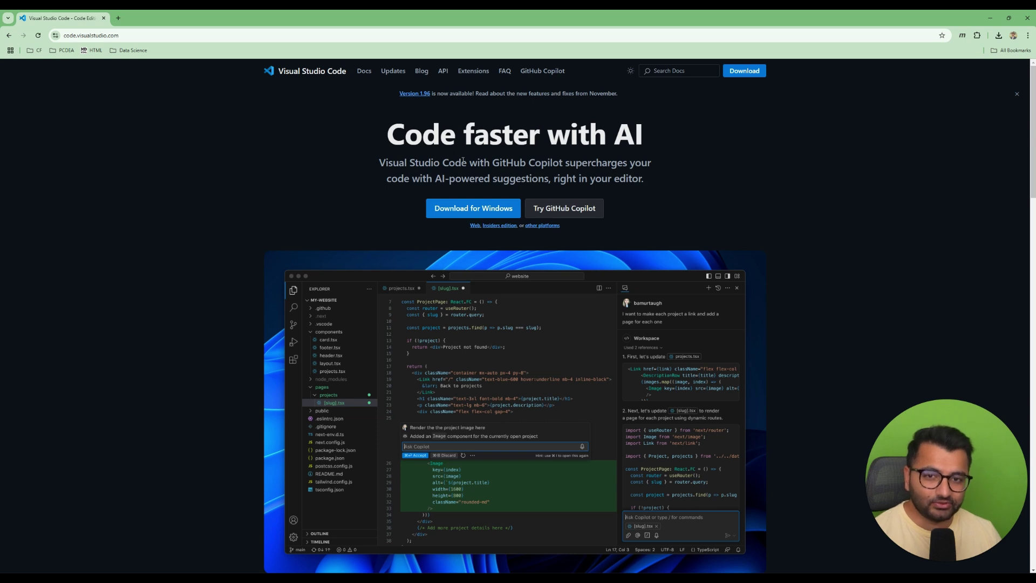
scroll(463, 161, "down", 1)
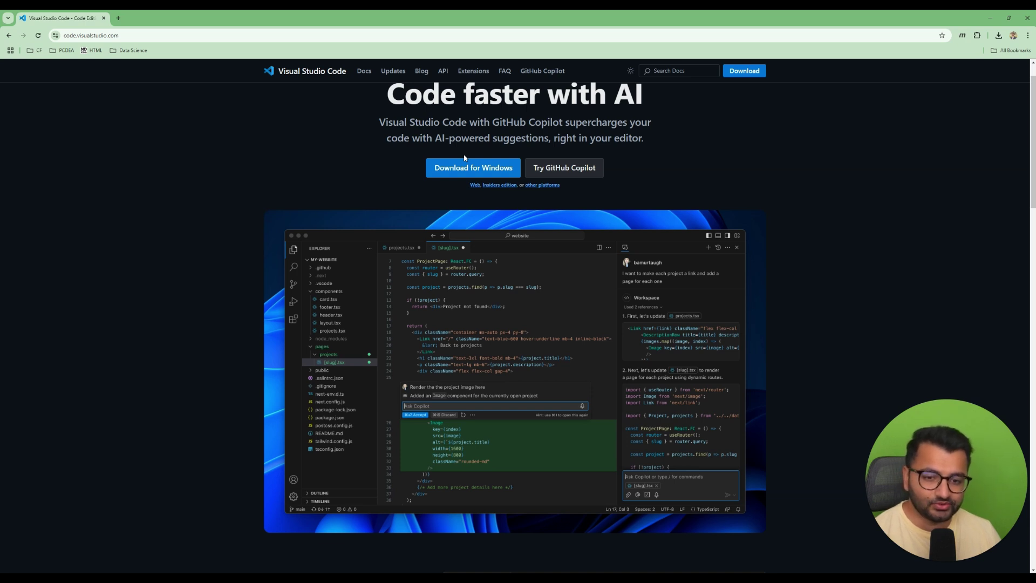
scroll(464, 157, "up", 1)
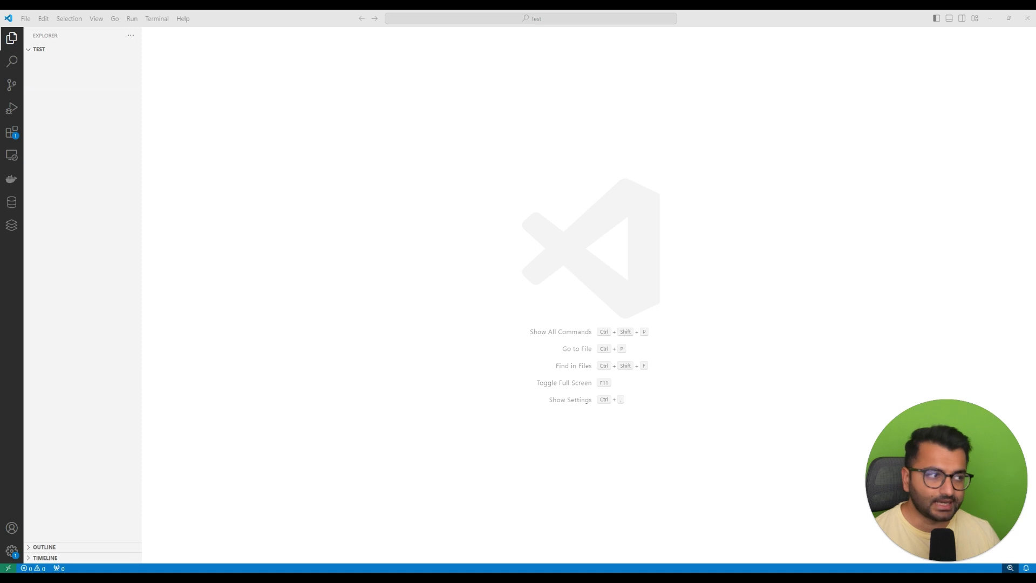
Step: Switch to the VS Code window showing the empty Test folder
key("alt+Tab")
key("alt+Tab")
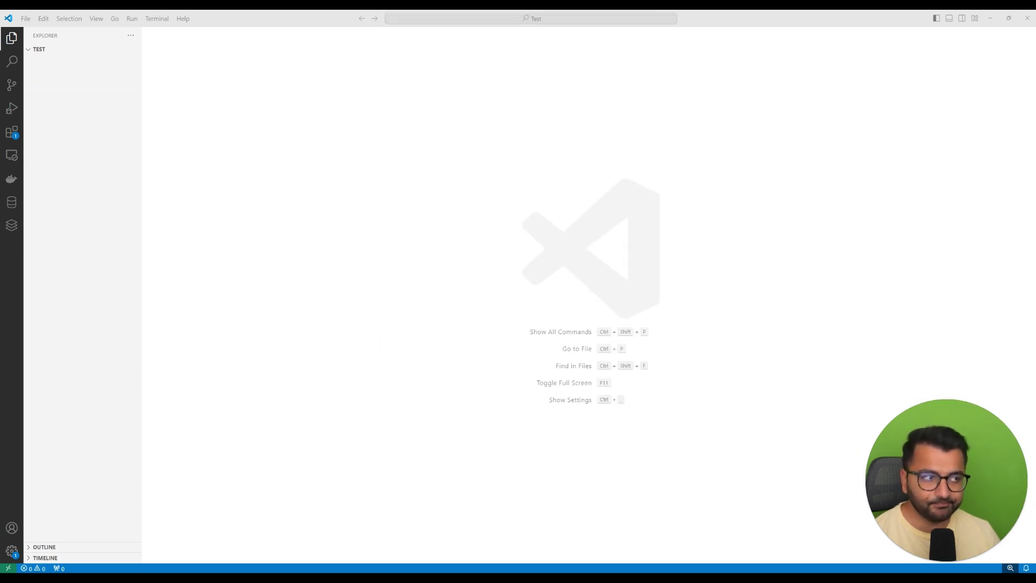
Step: Create test.py in the Test workspace and briefly view it in the system file browser
right_click(106, 109)
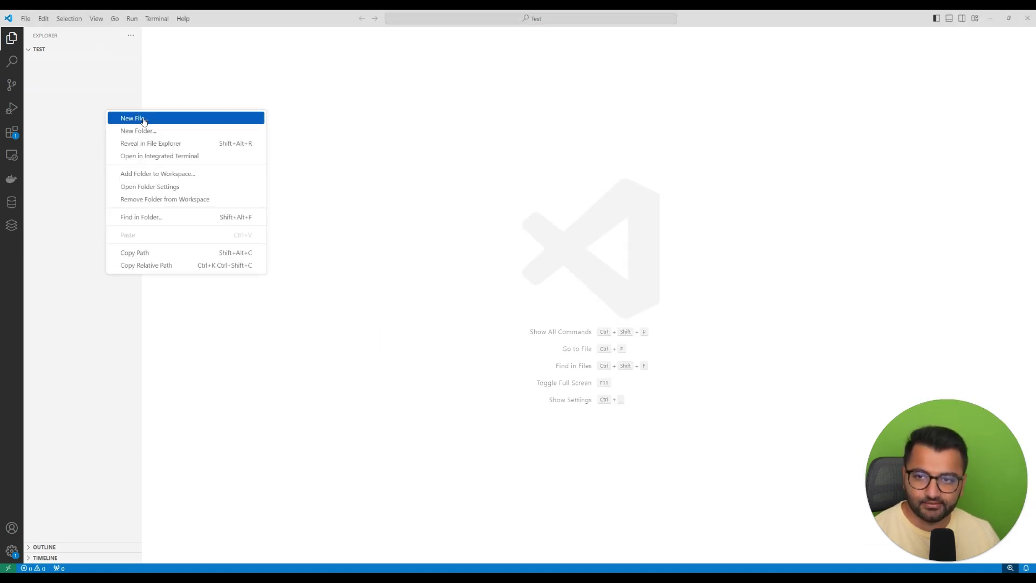
left_click(144, 121)
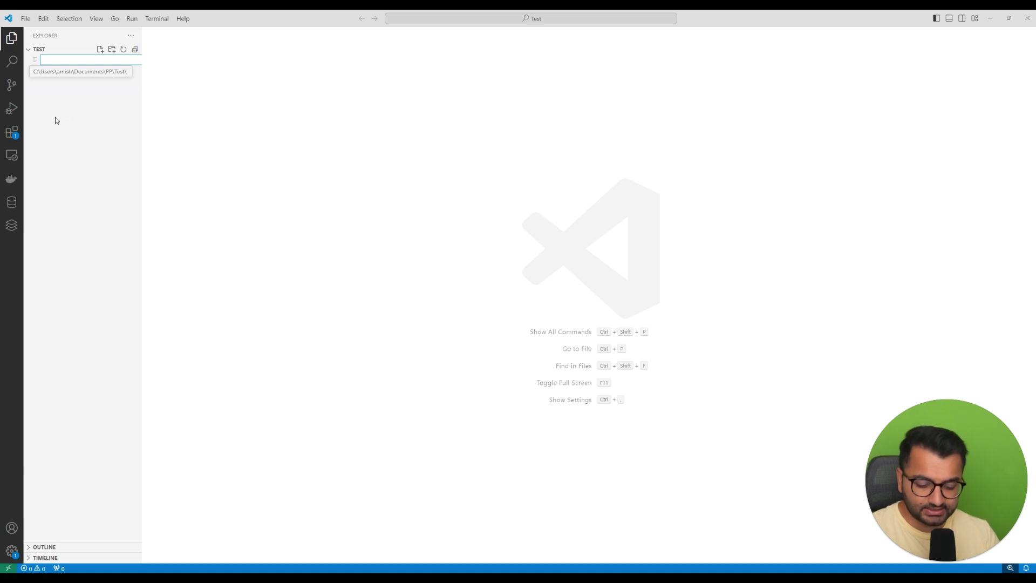
type("test.py")
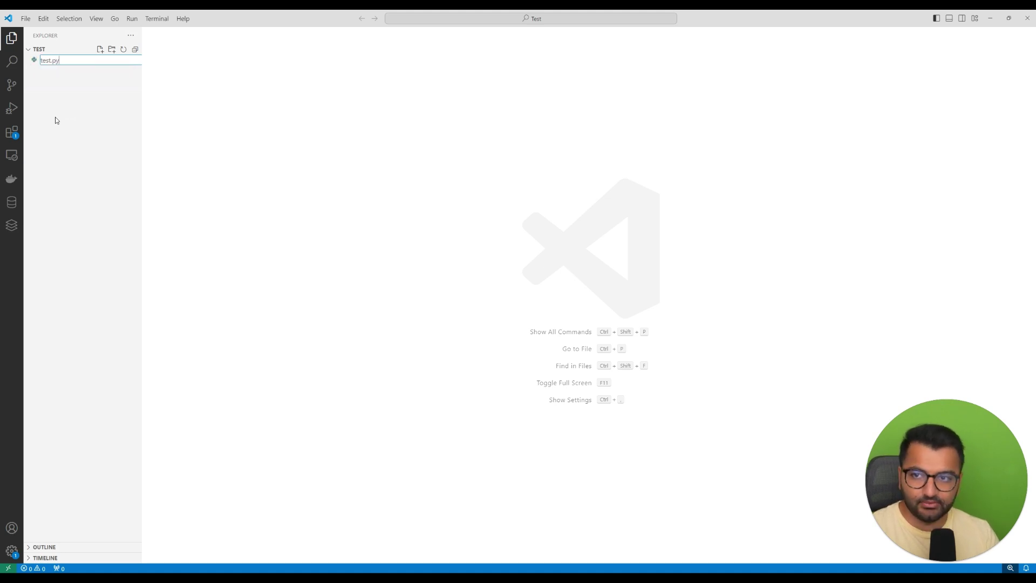
key("Return")
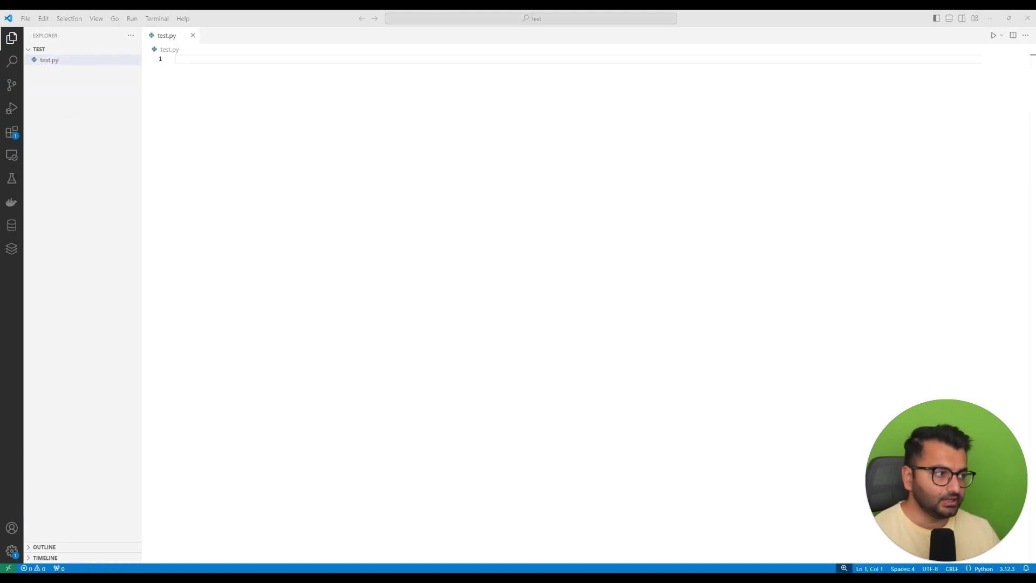
key("alt+Tab")
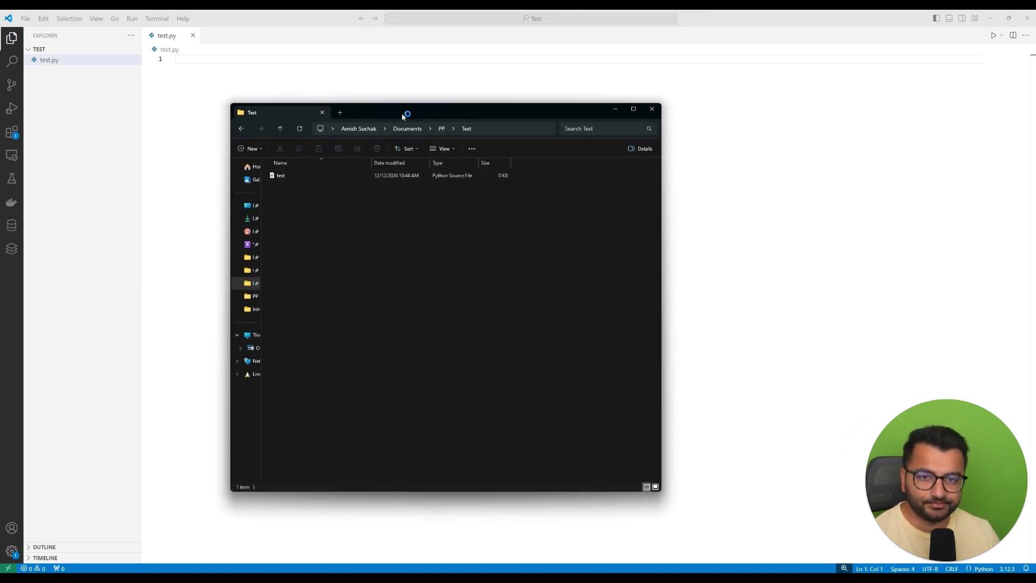
key("alt+Tab")
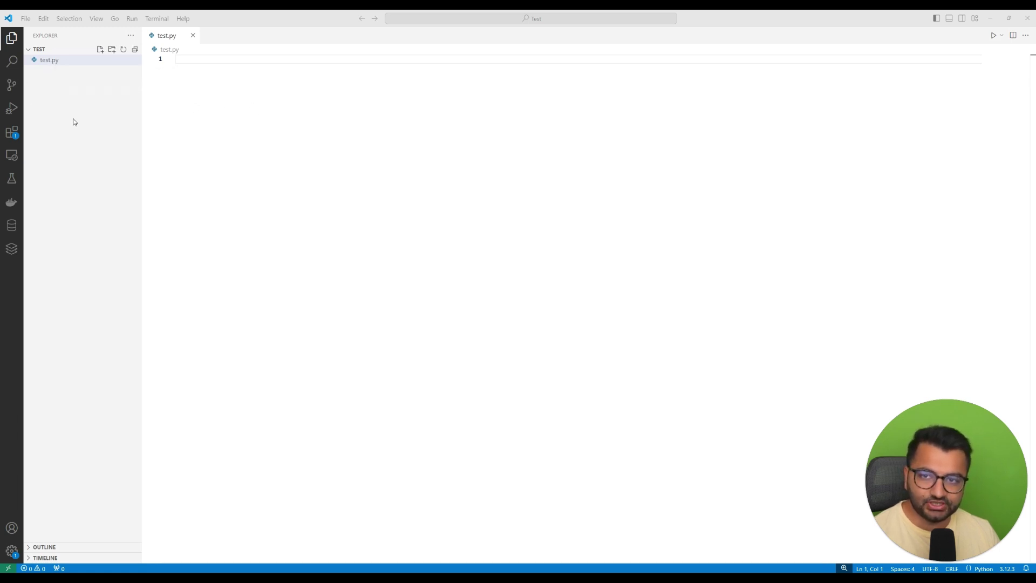
Step: Write print("Hello, World!") on line 1 of test.py and select all
left_click(335, 110)
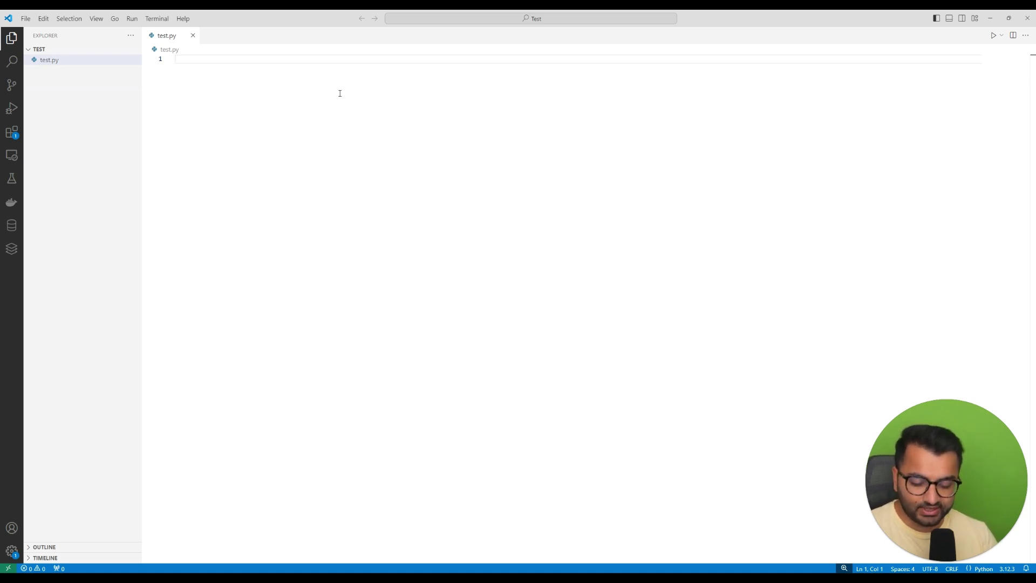
type("print(\"H")
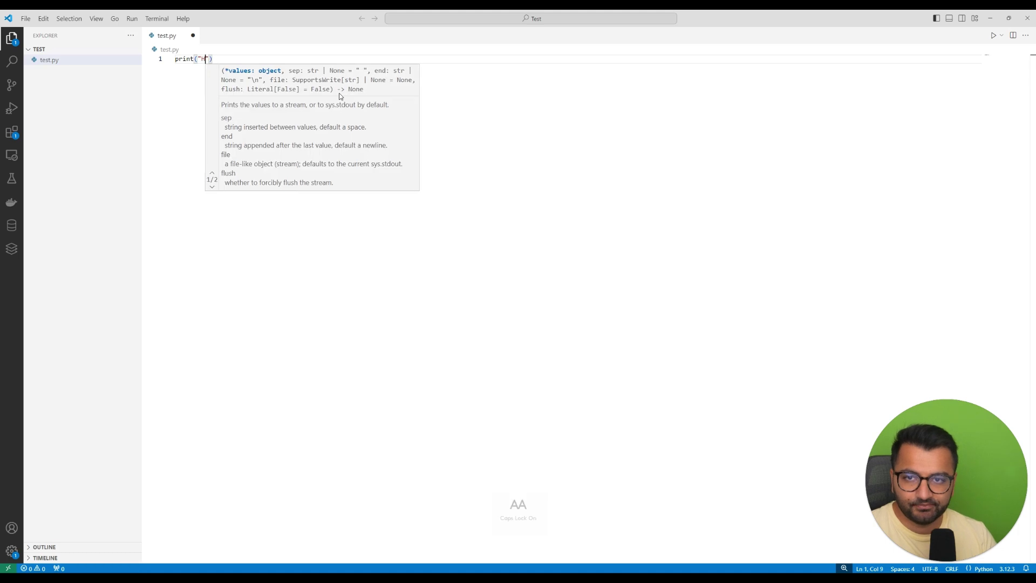
type("ello, Wo")
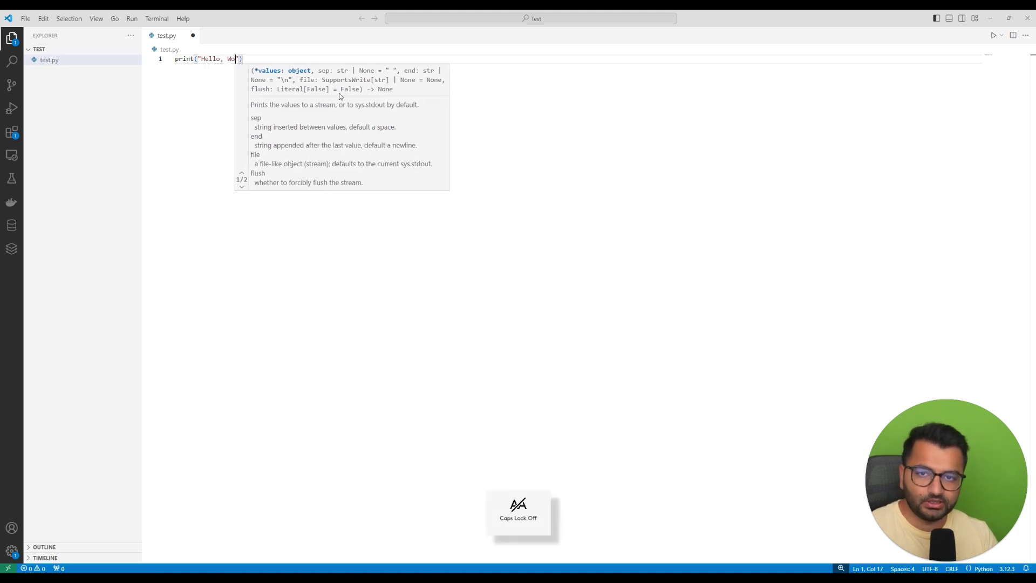
type("rld!")
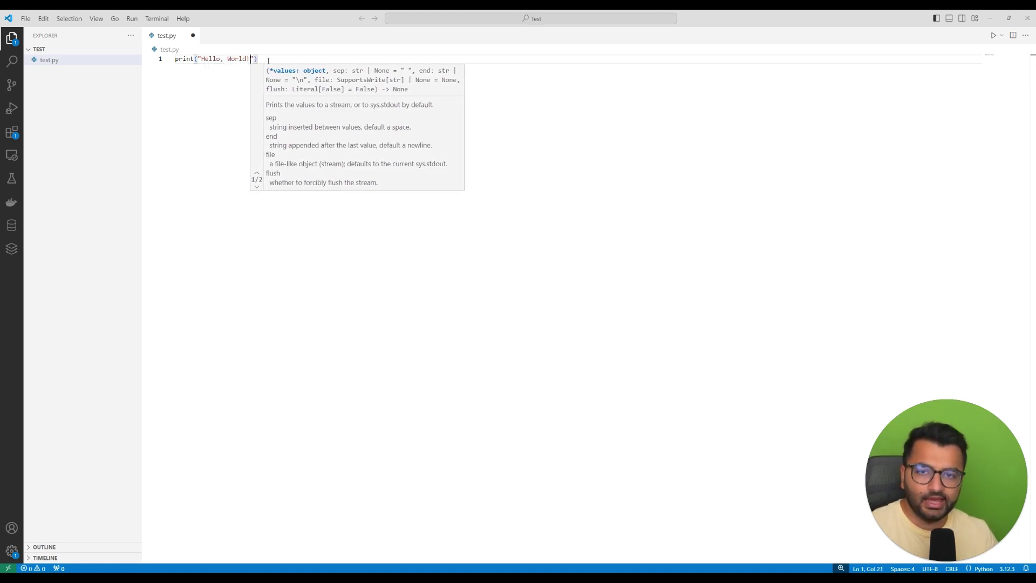
key("Escape")
key("ctrl+a")
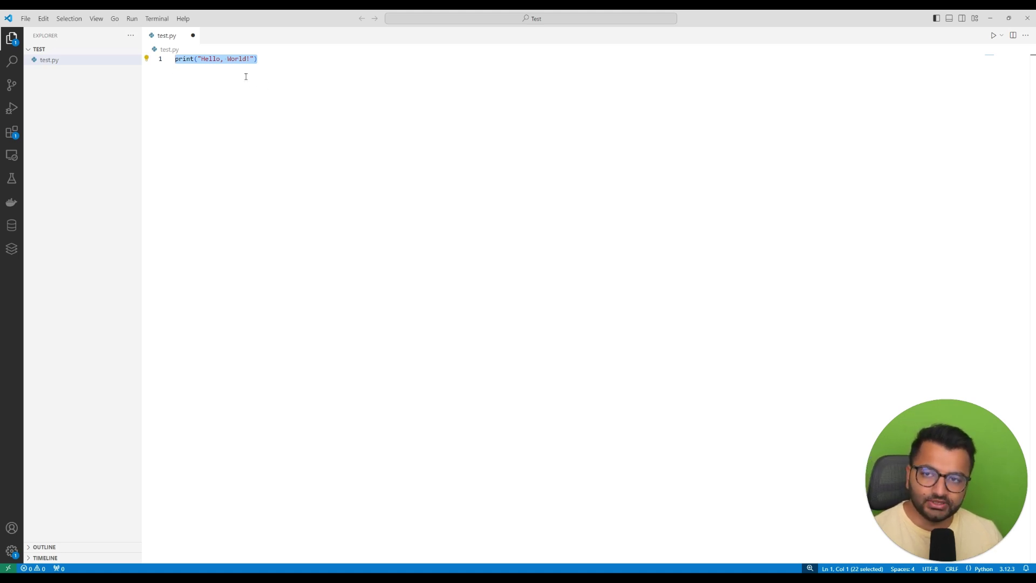
Step: Open an integrated terminal in the Test folder and run python test.py
right_click(49, 60)
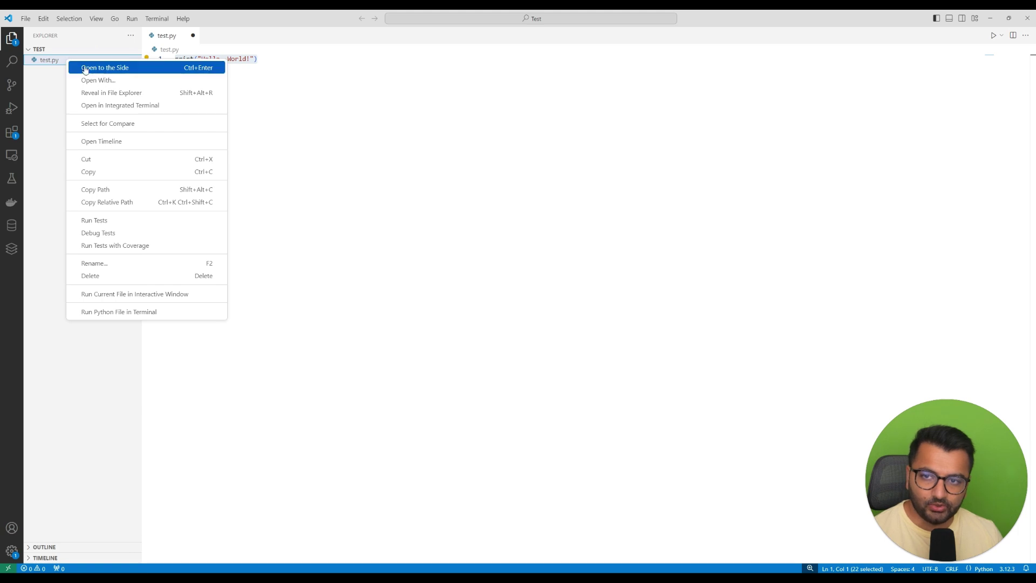
left_click(127, 106)
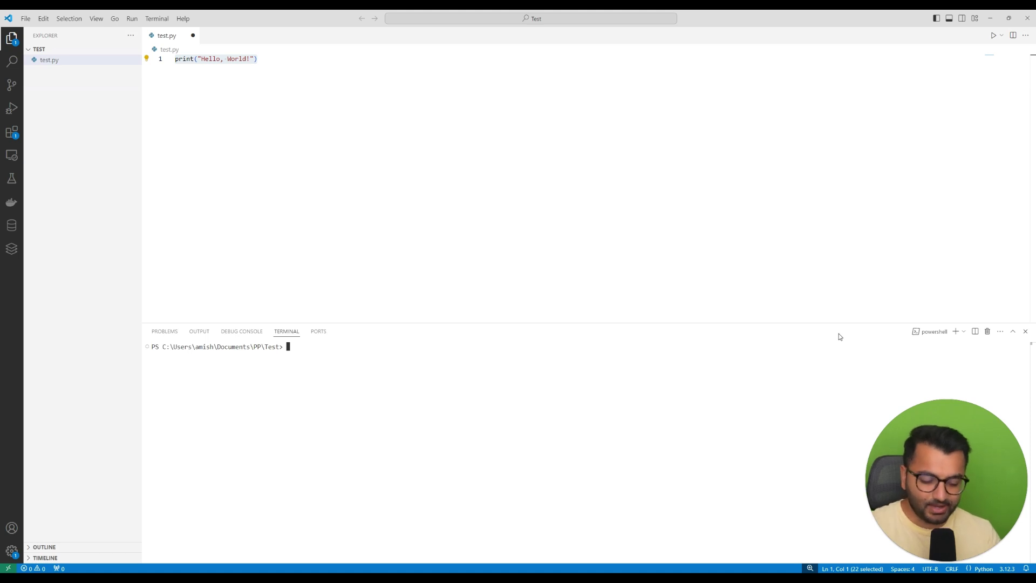
type("python ")
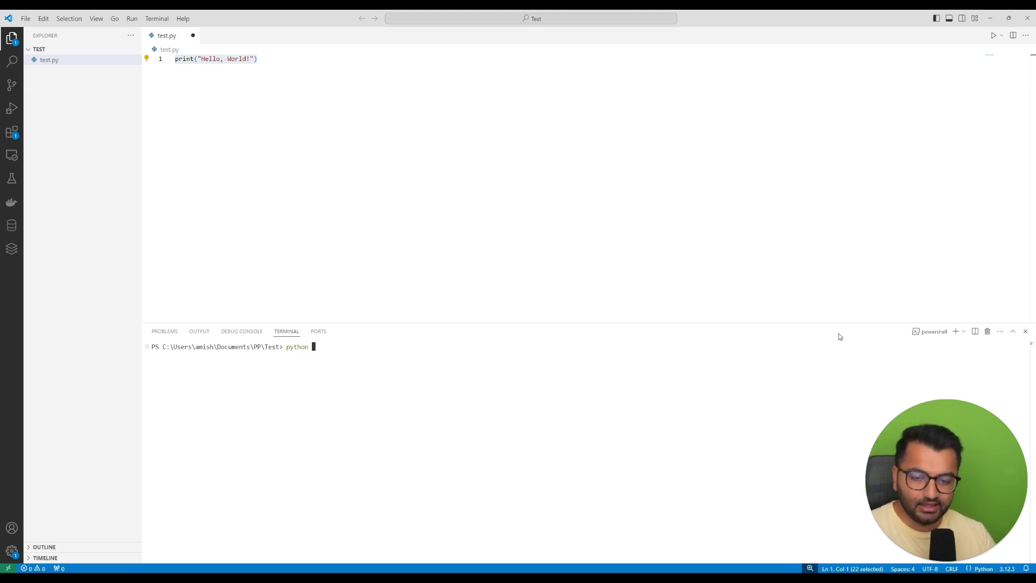
type("test.py")
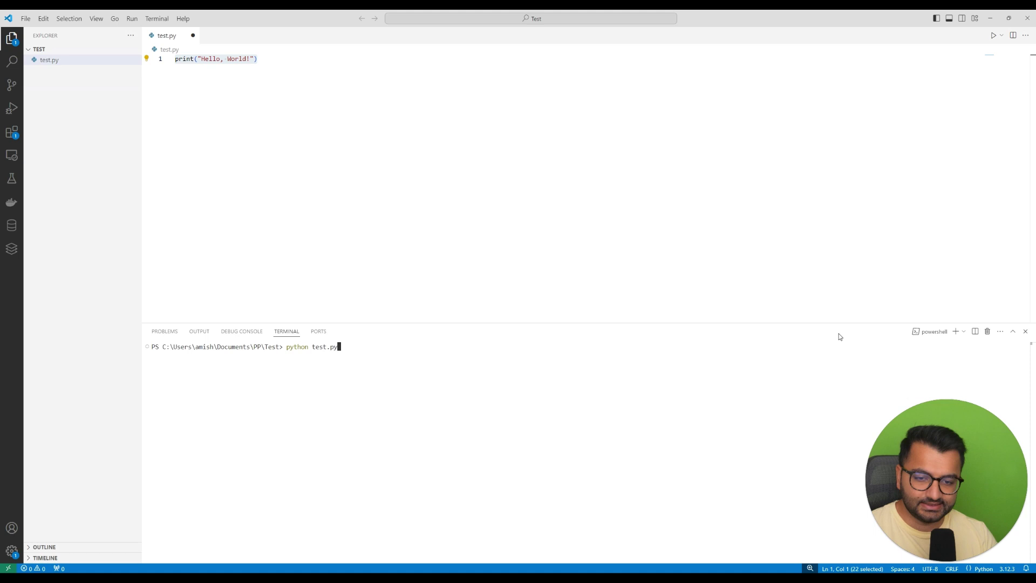
key("Return")
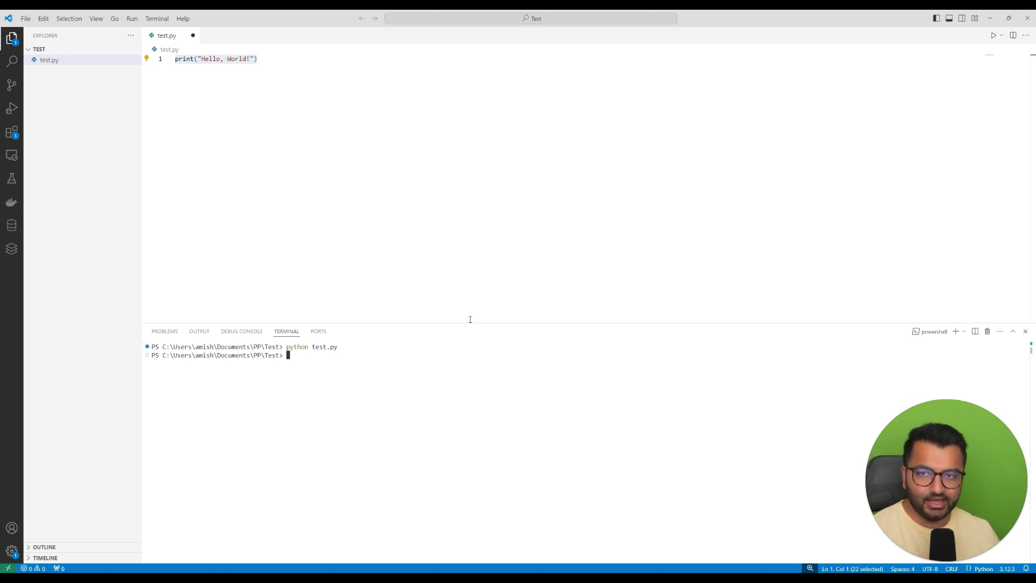
Step: Save test.py and rerun the script so it prints Hello, World!
left_click(245, 143)
key("ctrl+s")
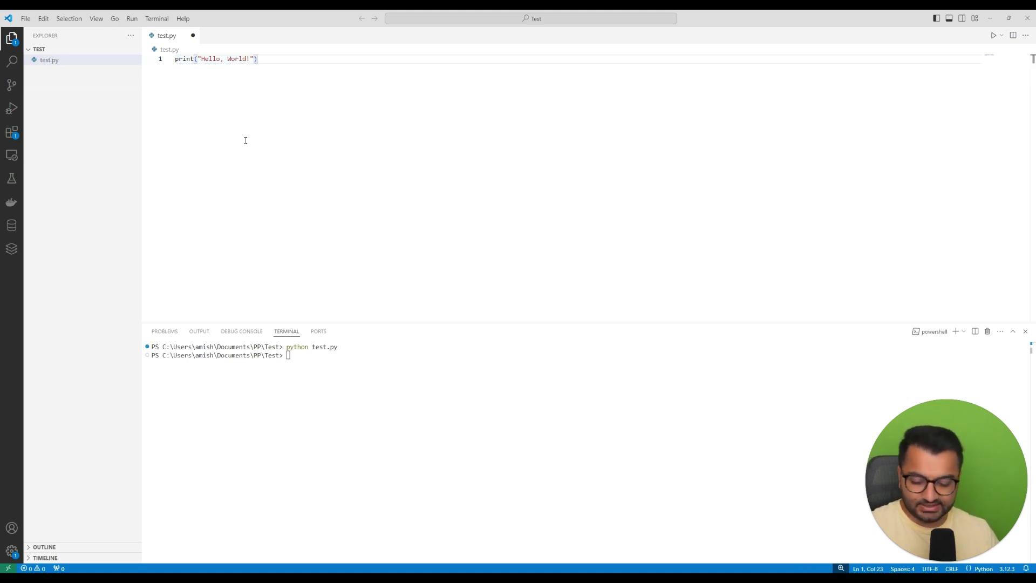
left_click(376, 354)
key("Up")
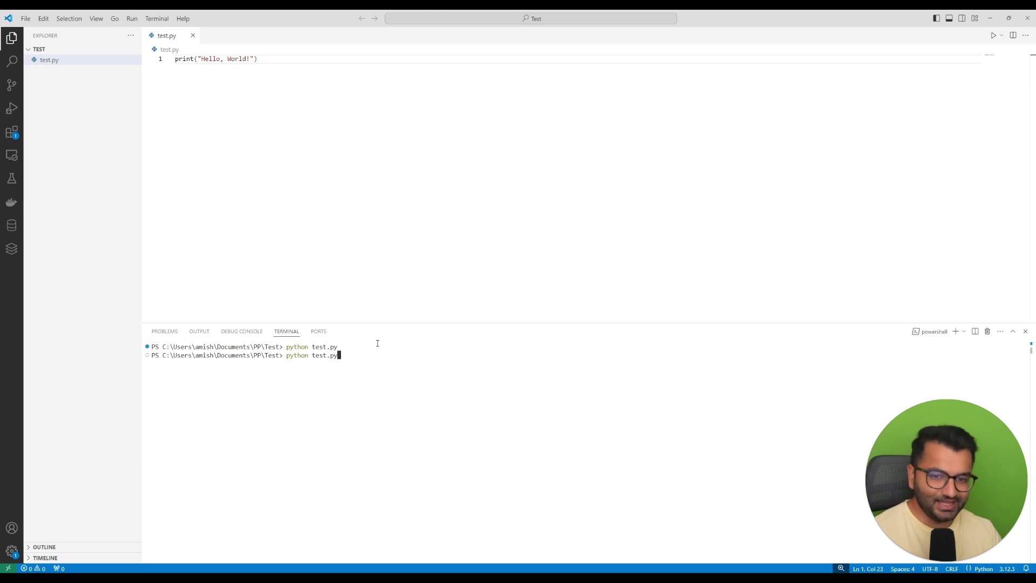
key("Return")
left_click_drag(152, 364, 199, 364)
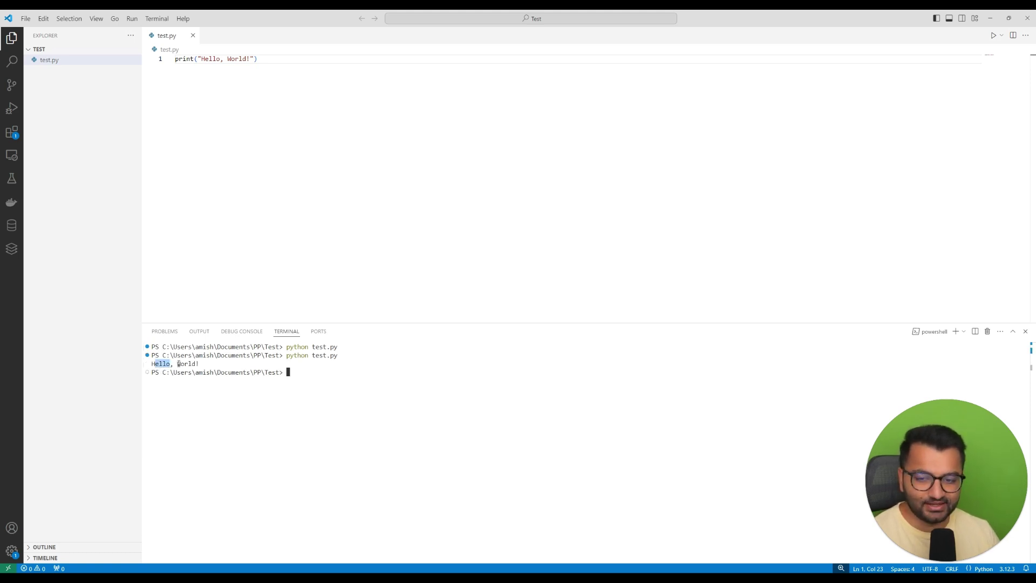
left_click(405, 380)
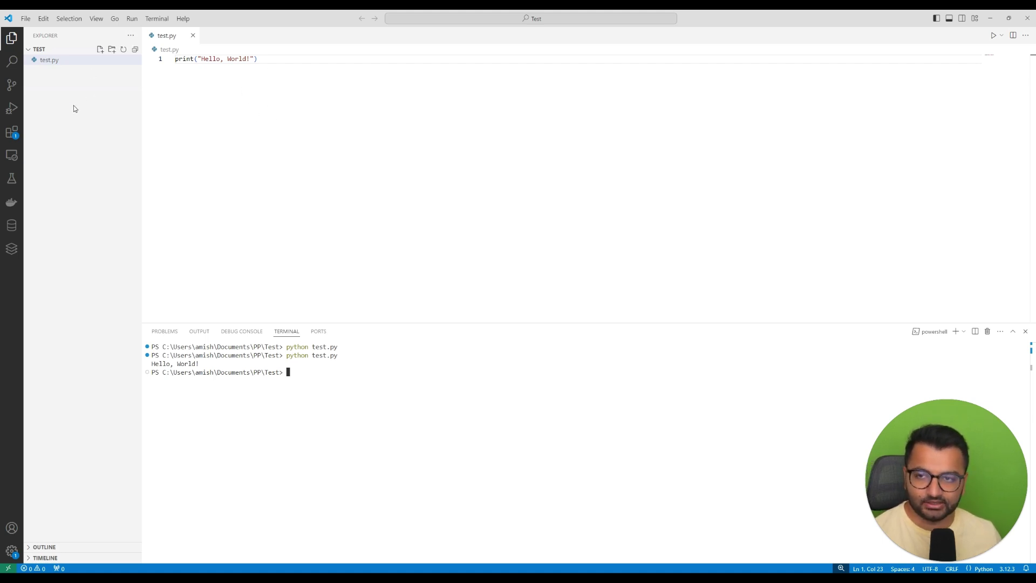
mouse_move(81, 97)
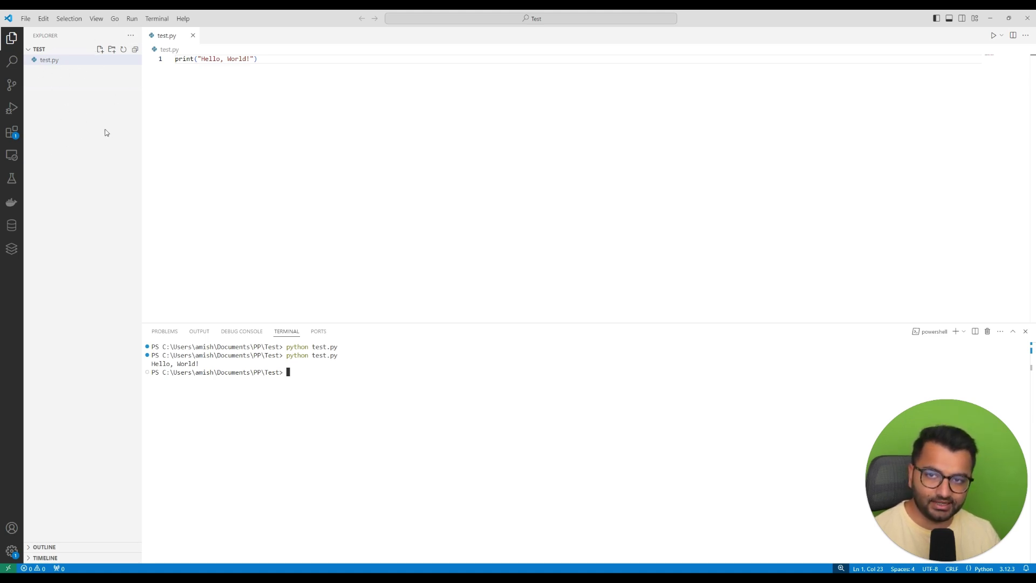
Step: Create the folders notebooks, scripts, output and ref in the workspace root
right_click(62, 82)
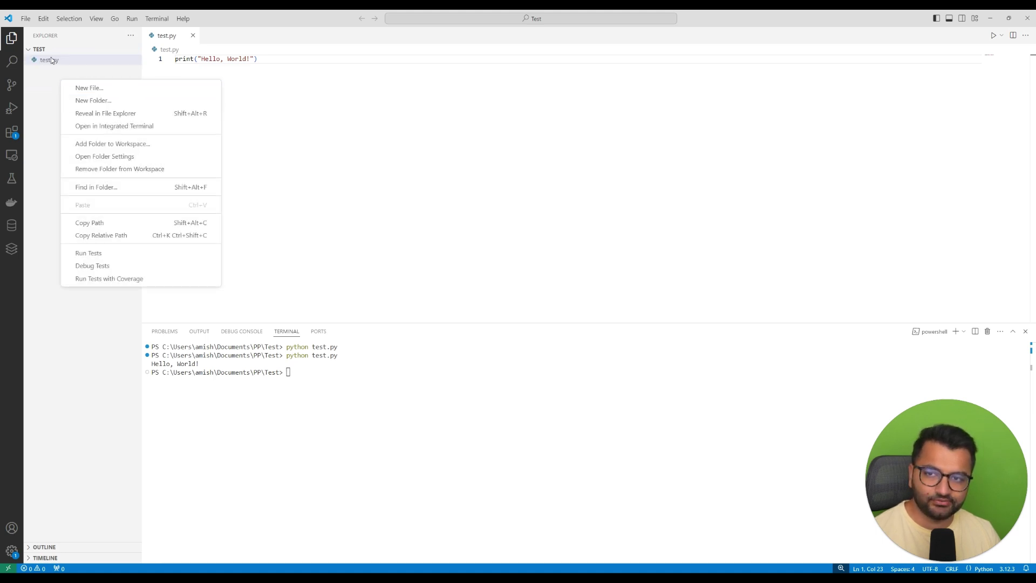
left_click(93, 100)
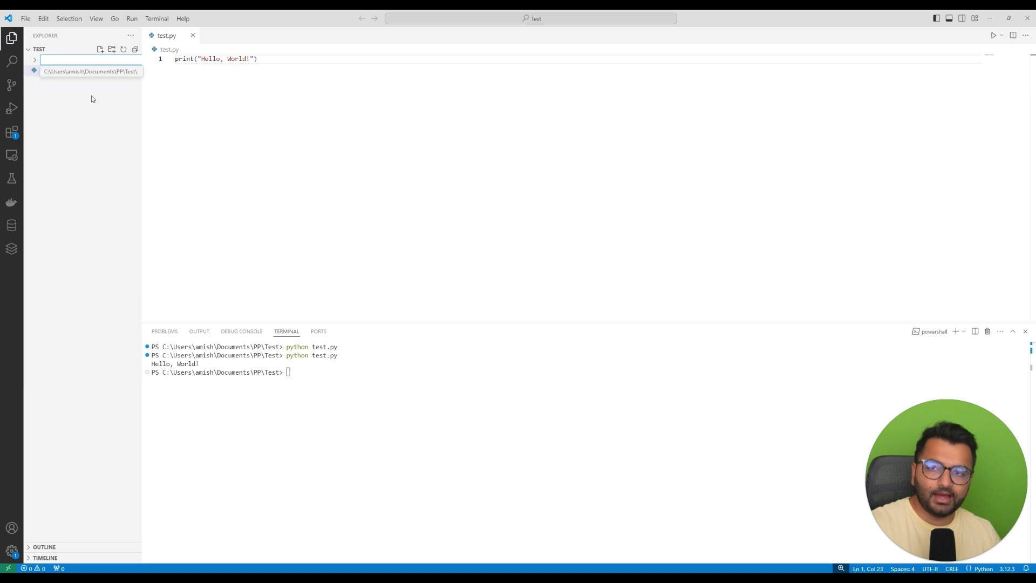
type("notebooks")
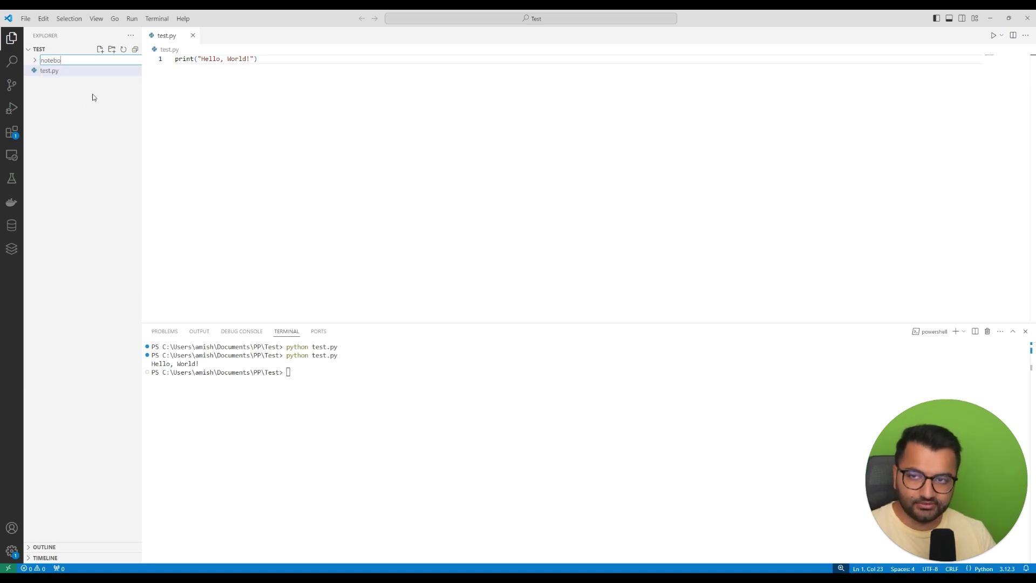
key("Return")
right_click(93, 97)
left_click(120, 117)
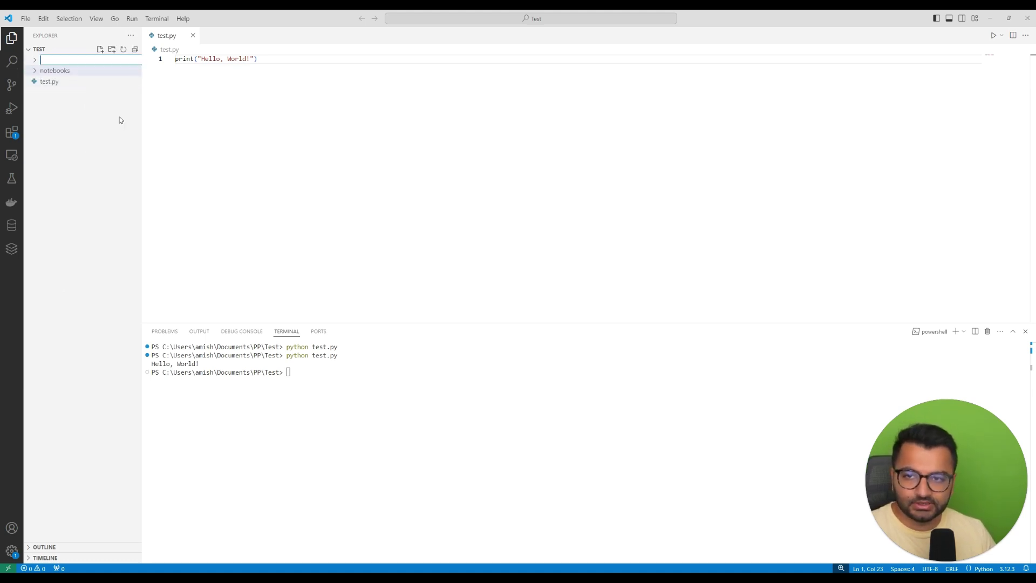
type("scripts")
key("Return")
right_click(118, 121)
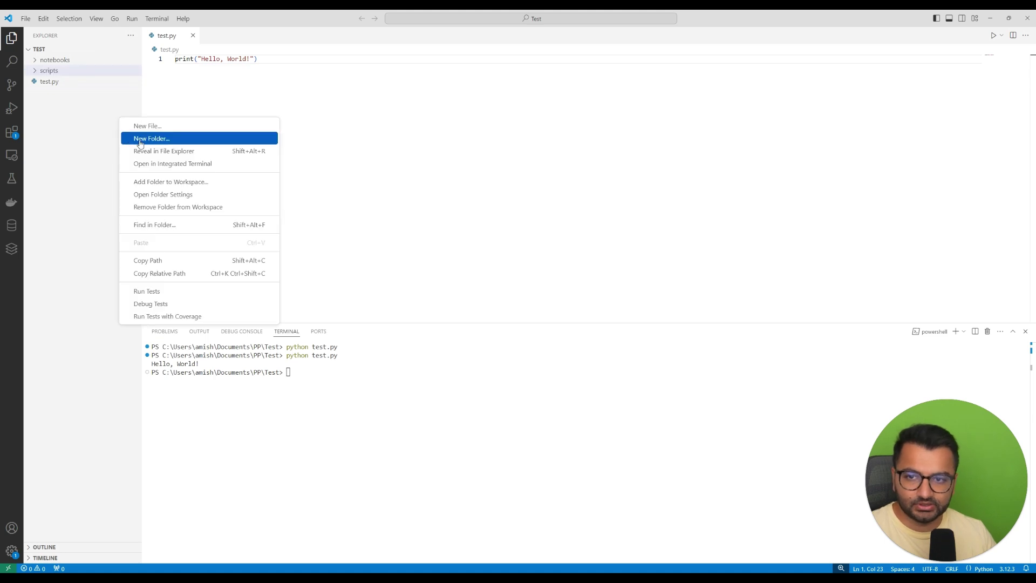
left_click(133, 141)
type("output")
key("Return")
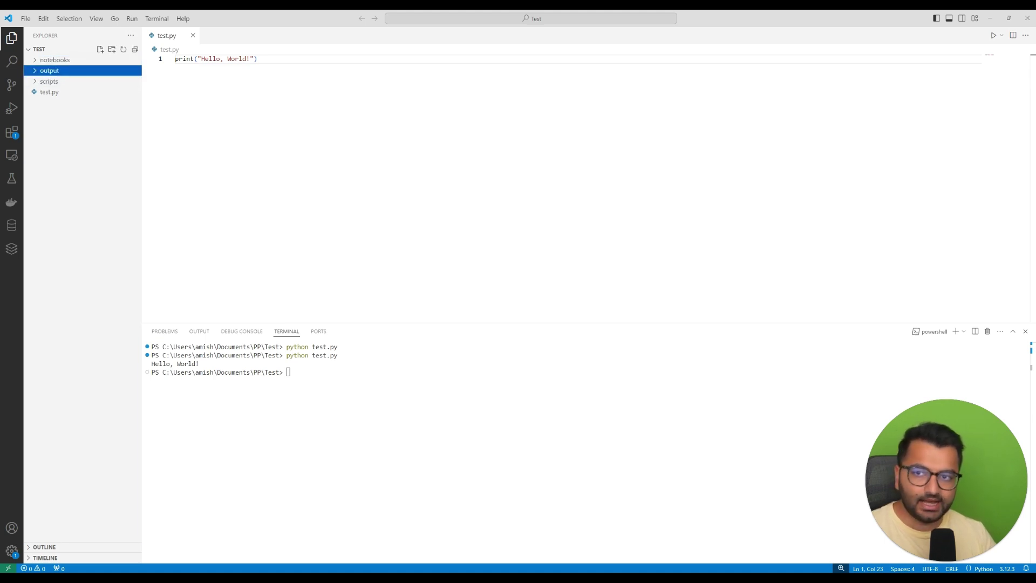
right_click(87, 163)
left_click(113, 180)
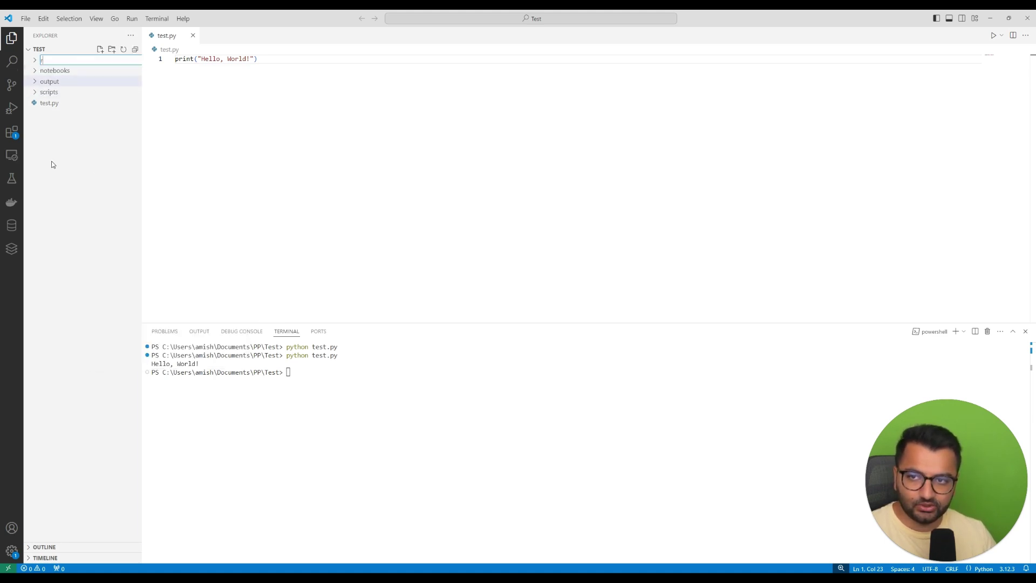
type("ref")
key("Return")
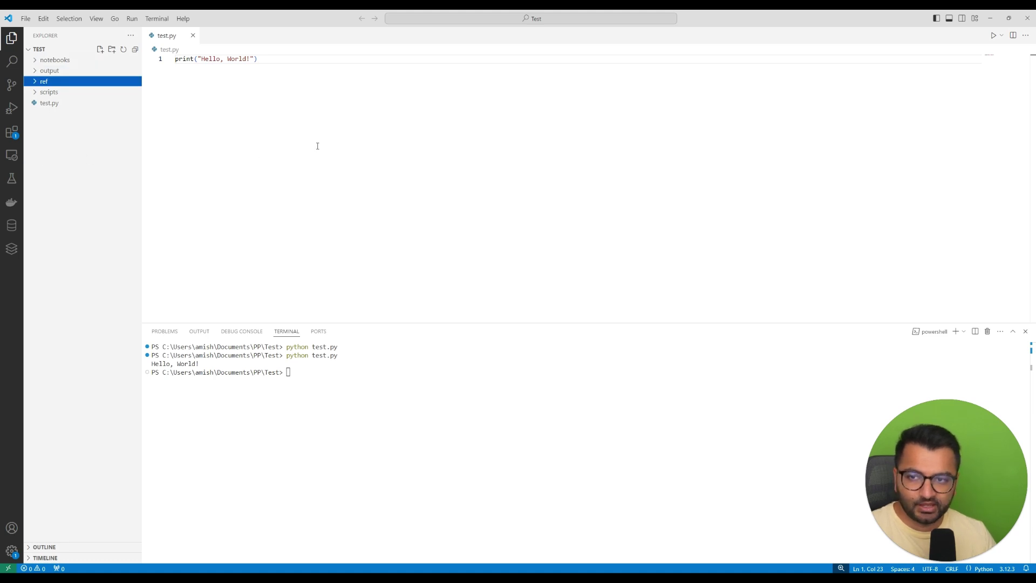
Step: Create readme.md containing '# heading 1', save it and close its tab
right_click(87, 145)
left_click(122, 152)
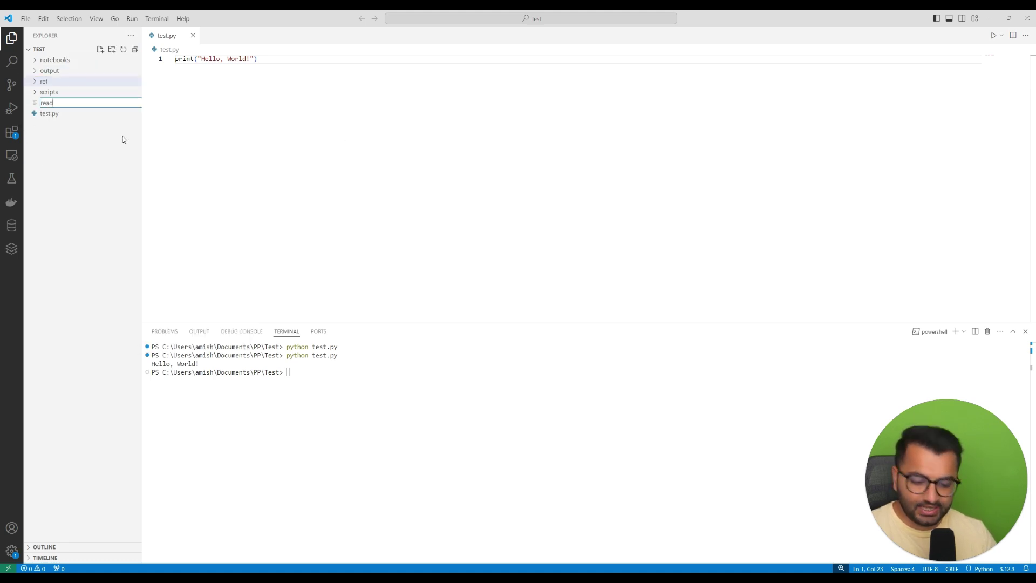
type("readme.md")
key("Return")
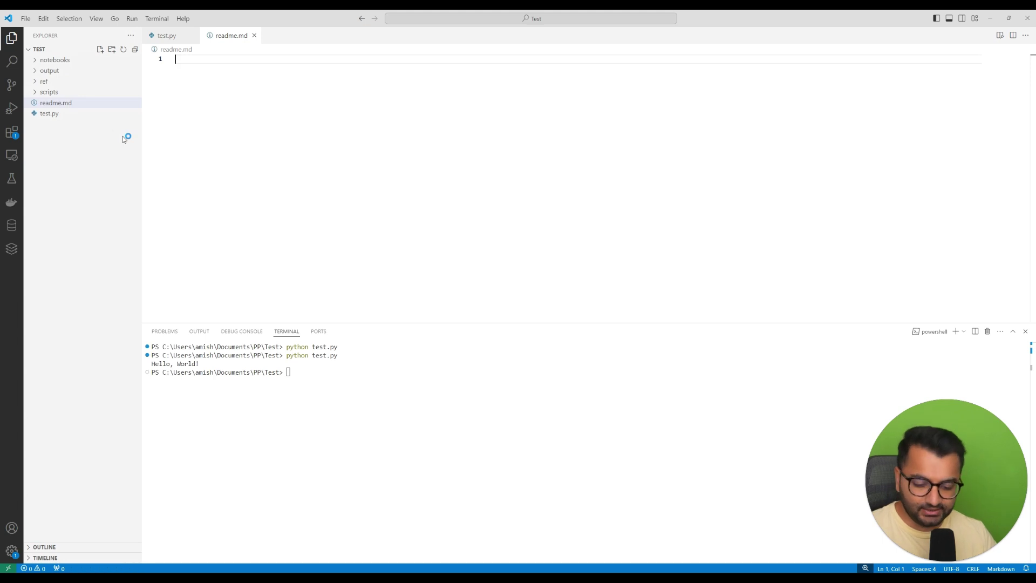
type("# heading 1")
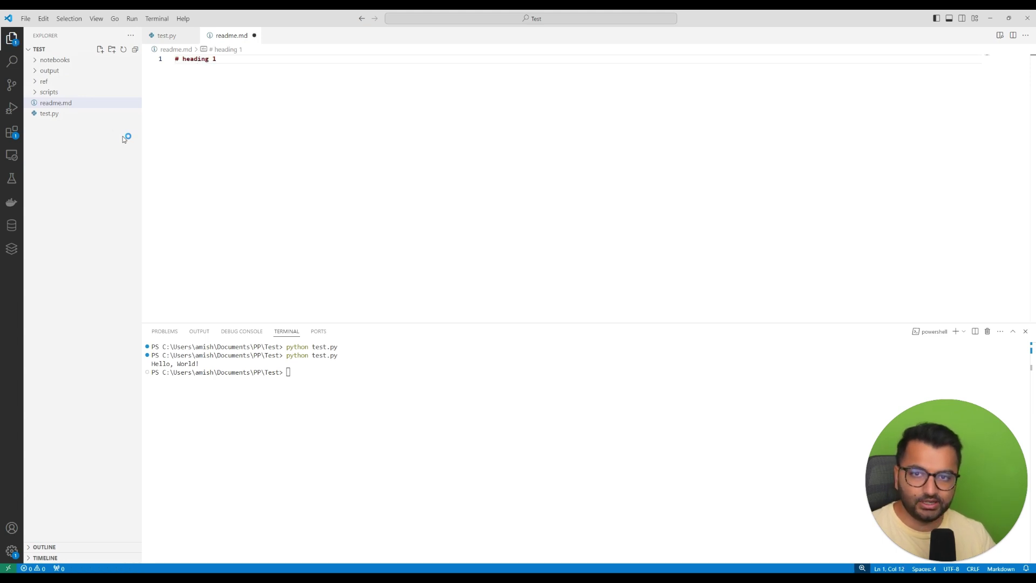
key("ctrl+s")
left_click(253, 36)
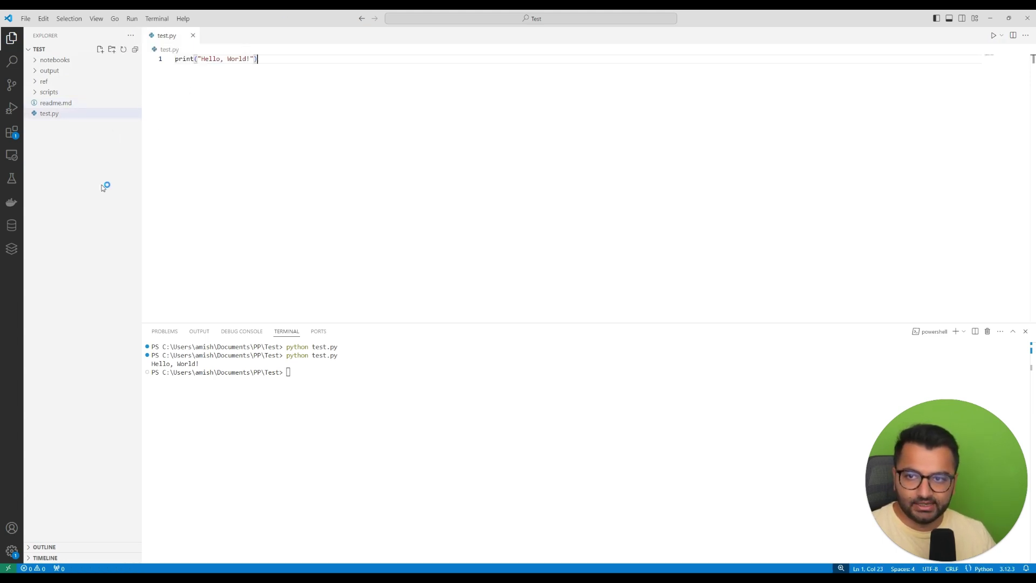
Step: Move test.py into the scripts folder
mouse_move(996, 130)
left_mouse_down()
mouse_move(352, 111)
mouse_move(671, 118)
left_mouse_up()
key("alt+Tab")
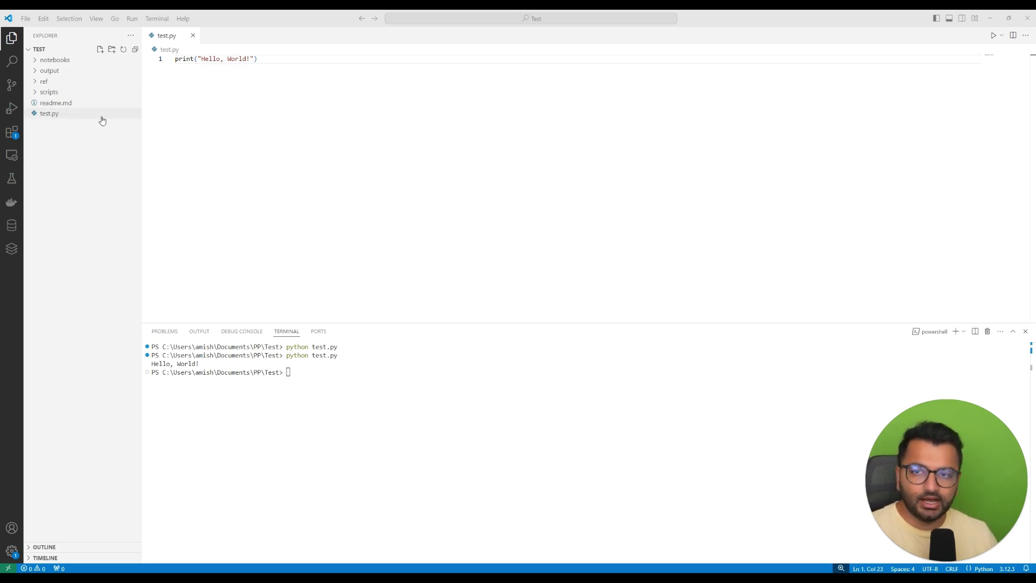
mouse_move(55, 102)
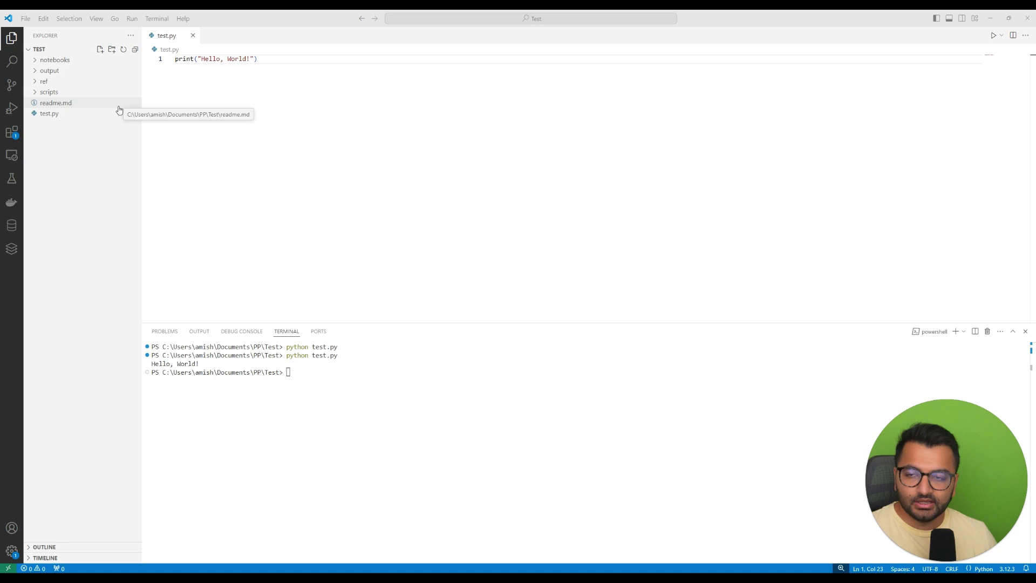
left_click(49, 113)
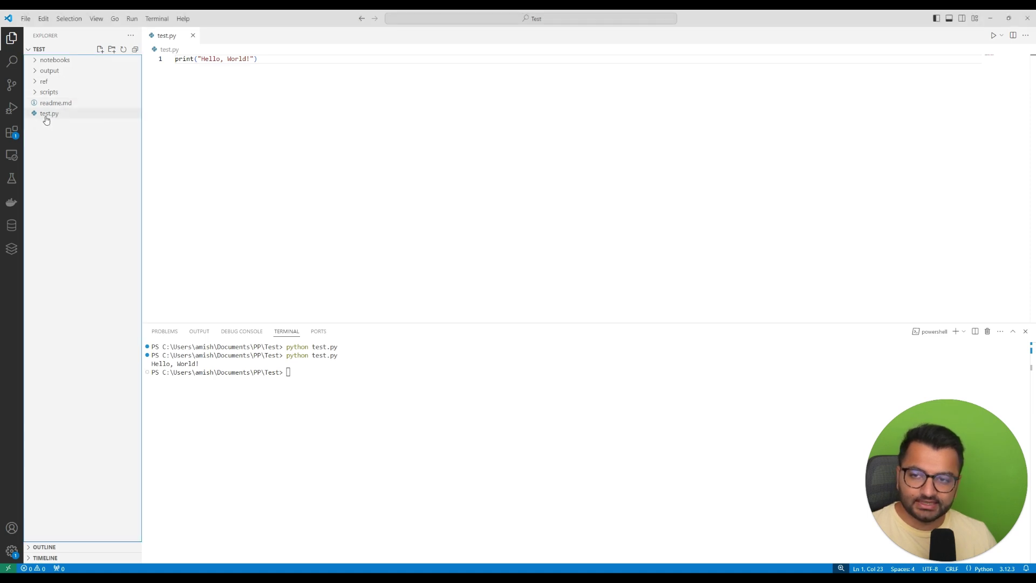
left_click_drag(47, 116, 62, 94)
Step: Finish moving test.py into scripts and create test.ipynb inside notebooks
left_click(36, 92)
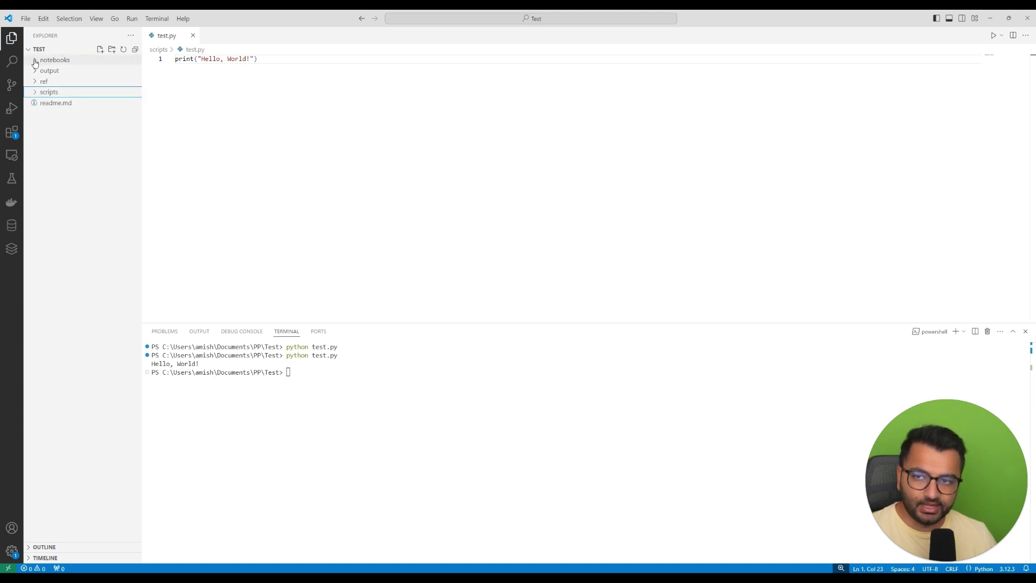
right_click(57, 60)
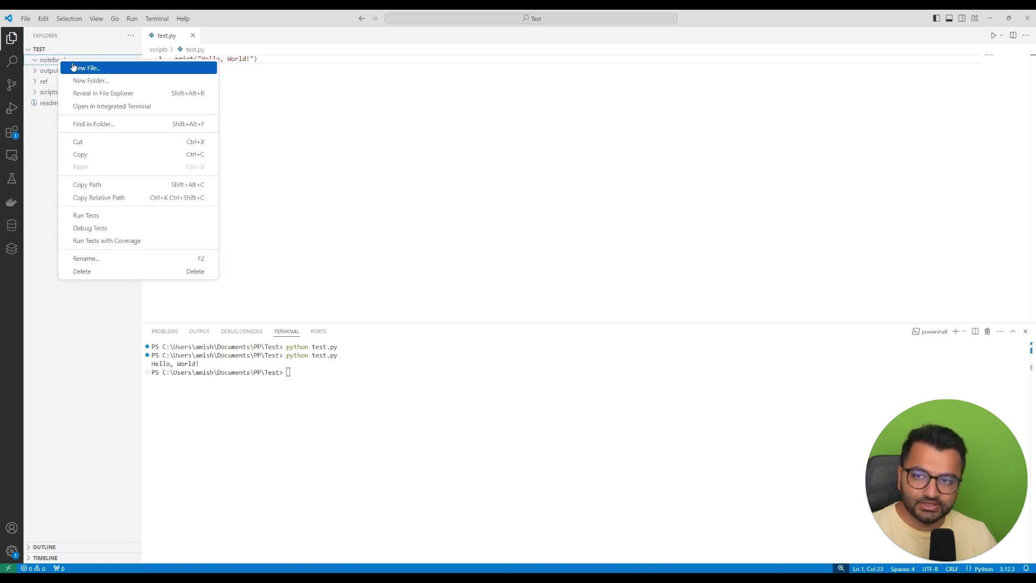
left_click(81, 67)
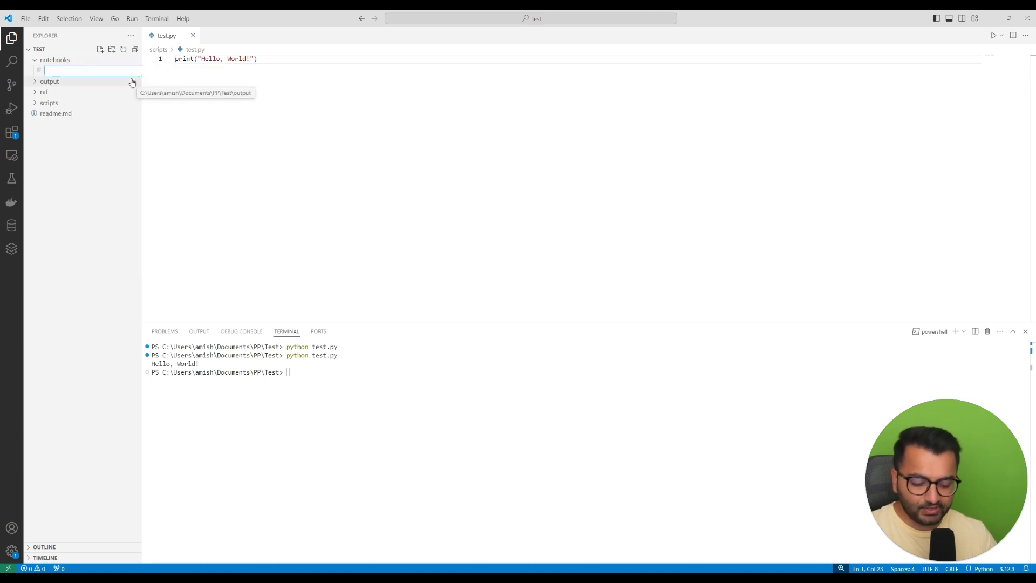
type("test.ipynb")
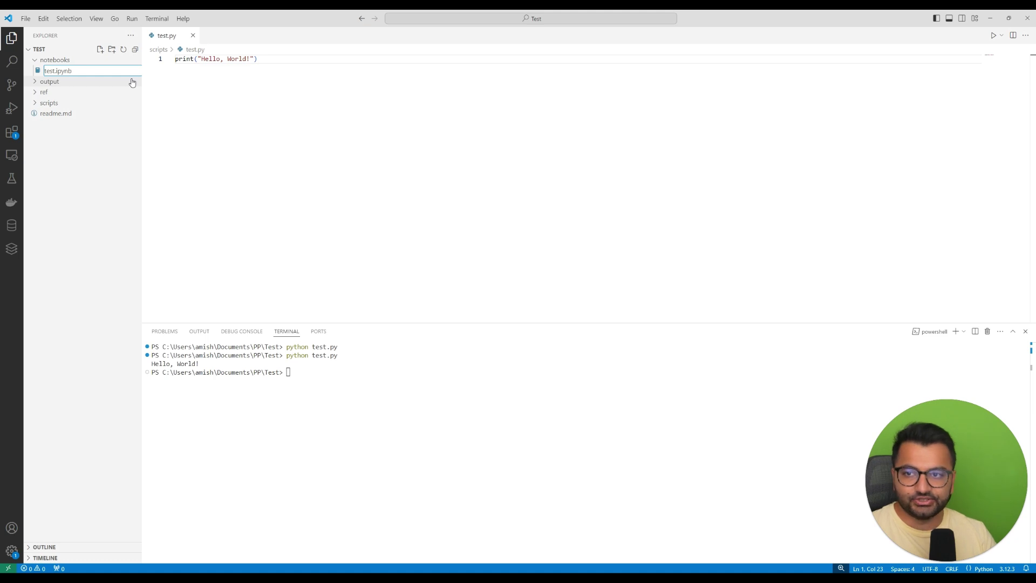
key("Return")
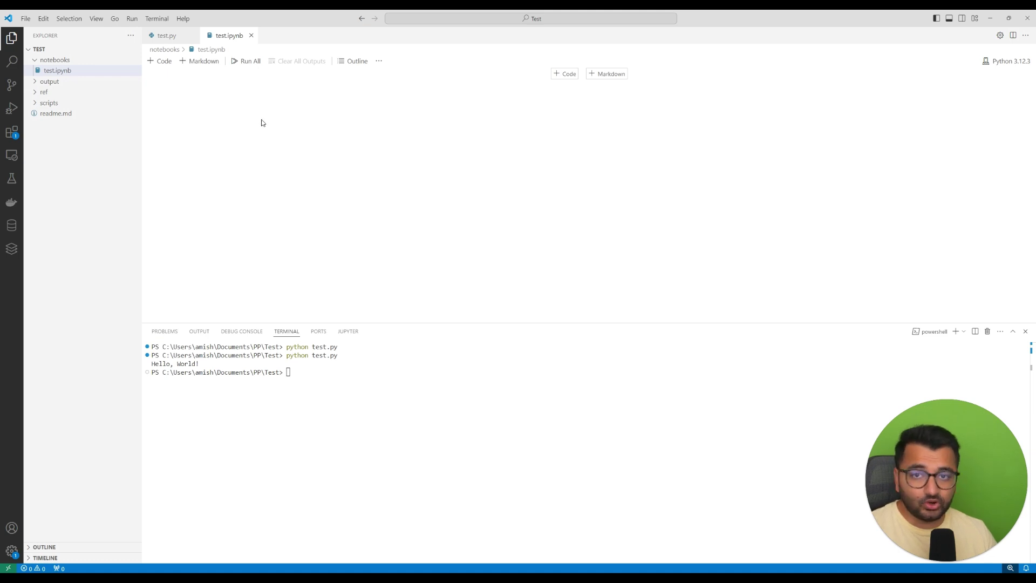
Step: Add and run notebook cells print("hello") and print(2+2), then show test.py
left_click(163, 61)
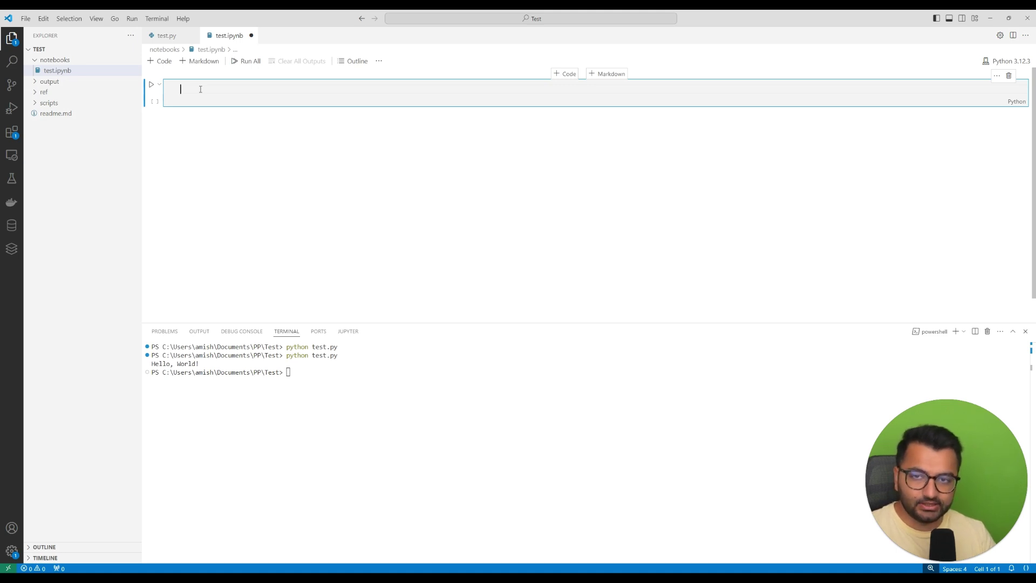
type("print(\"he")
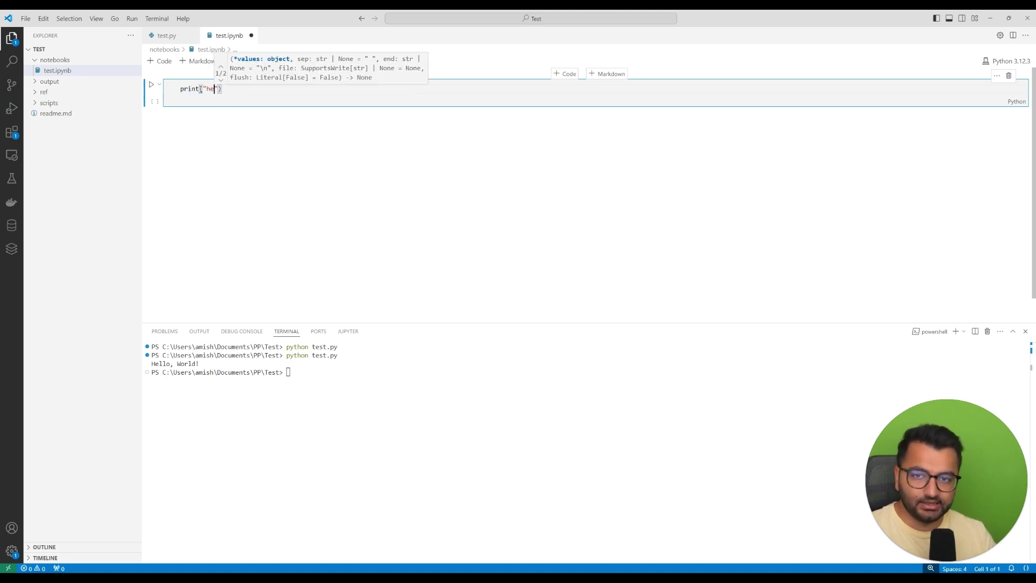
type("llo")
key("End")
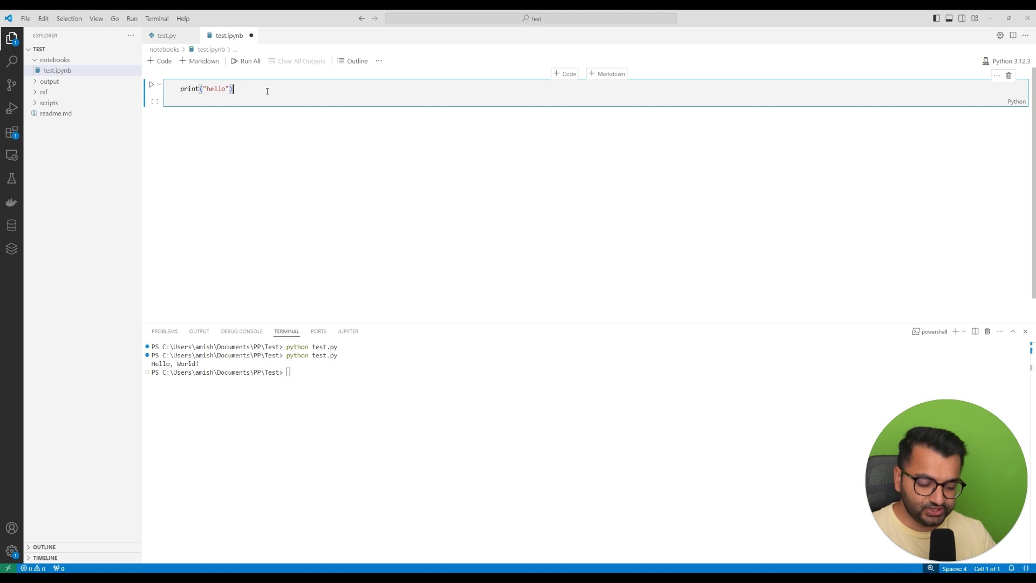
key("shift+Return")
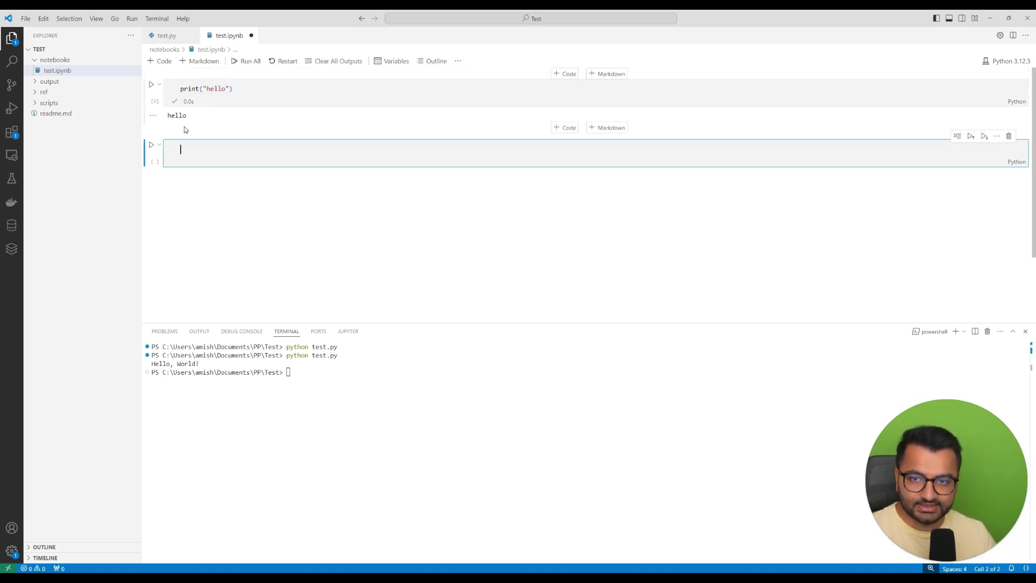
type("print(2+2)")
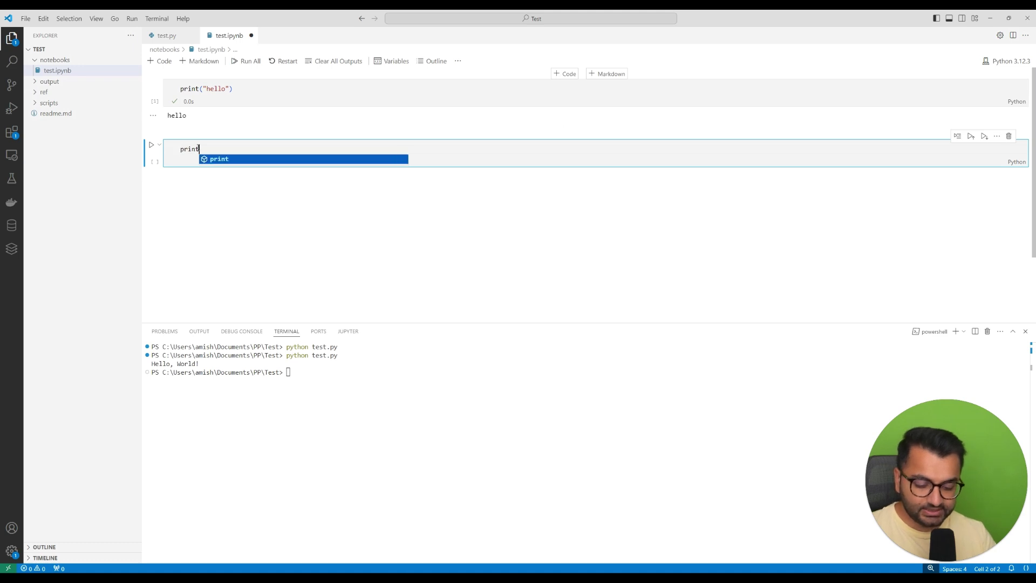
key("shift+Return")
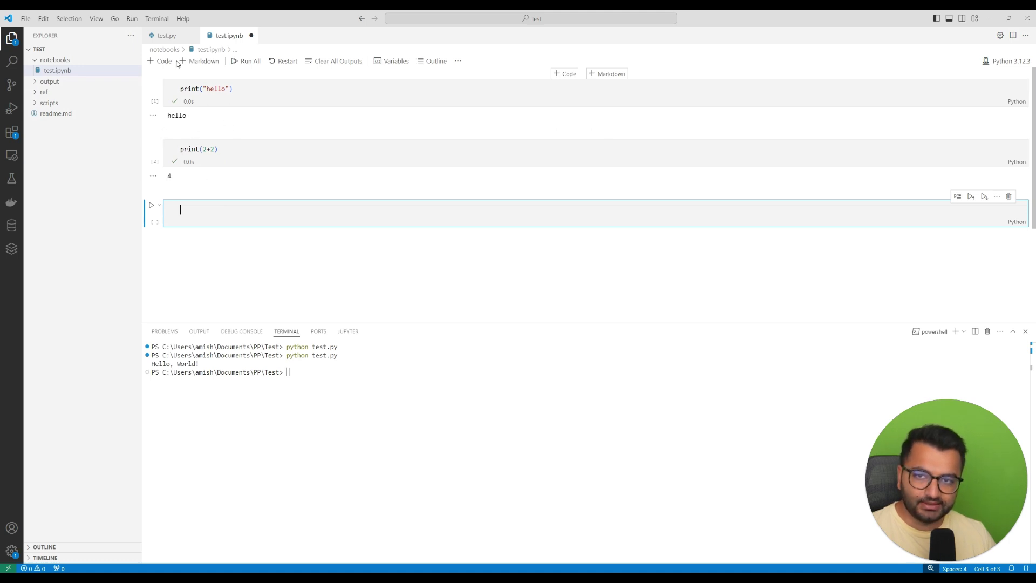
left_click(173, 37)
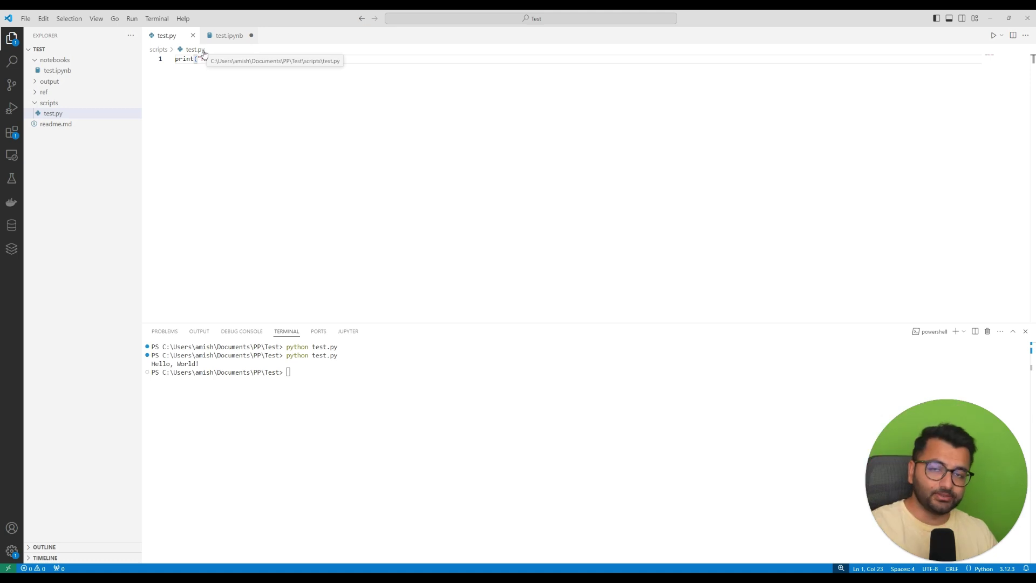
Step: Close test.py and test.ipynb, choosing Don't Save for the notebook
left_click(229, 36)
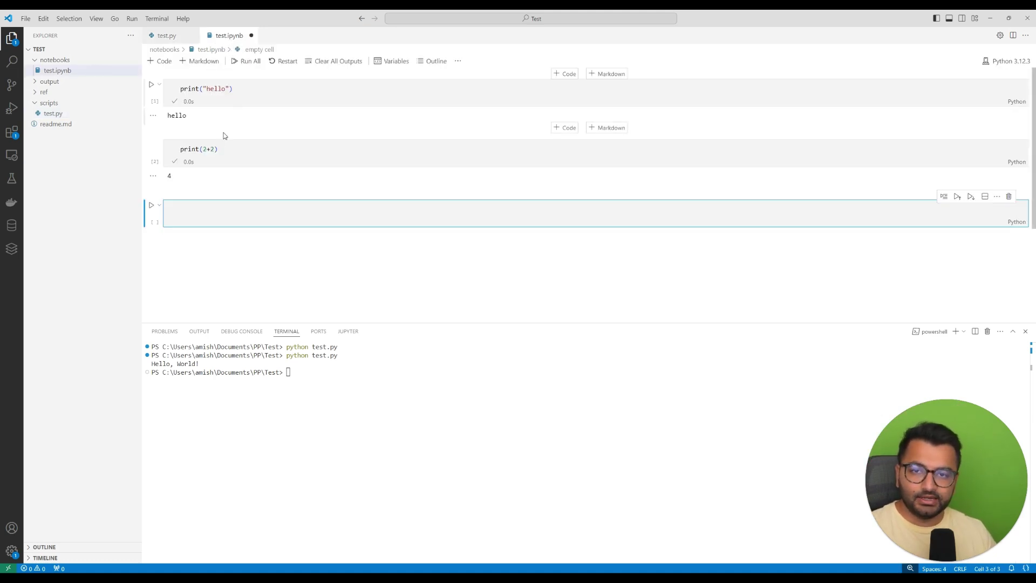
left_click_drag(273, 89, 180, 89)
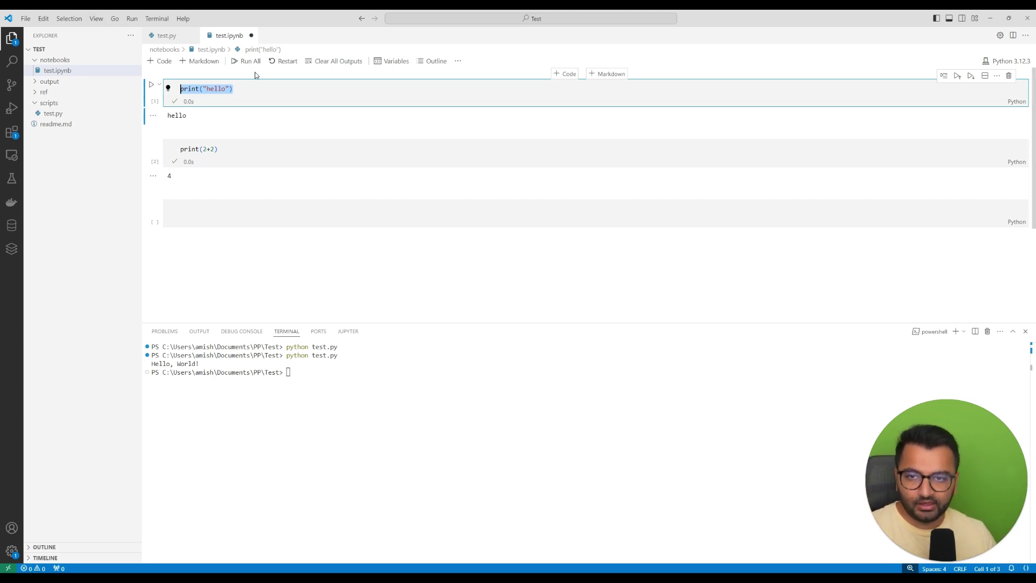
double_click(215, 89)
left_click(167, 36)
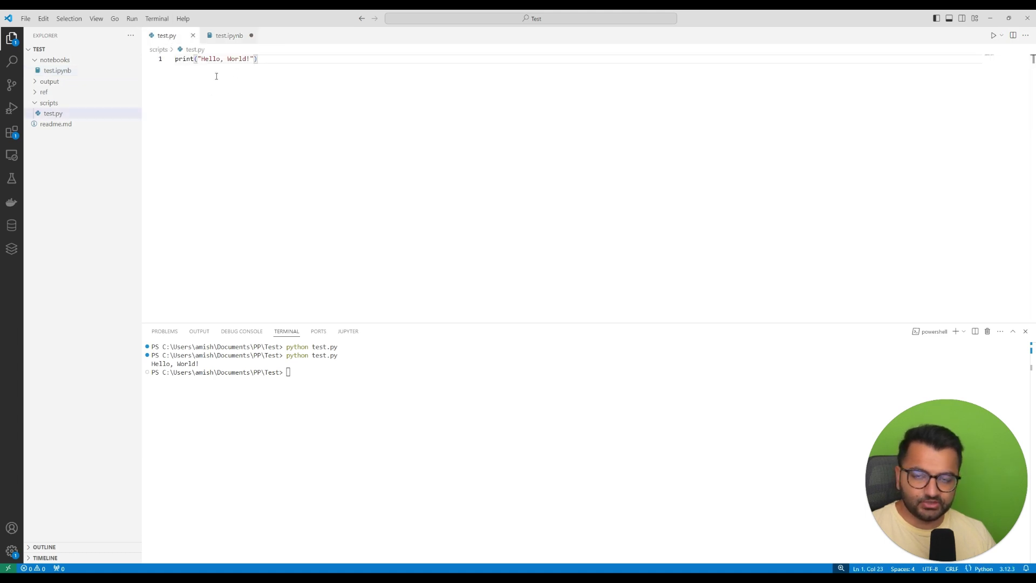
left_click(193, 36)
left_click(531, 303)
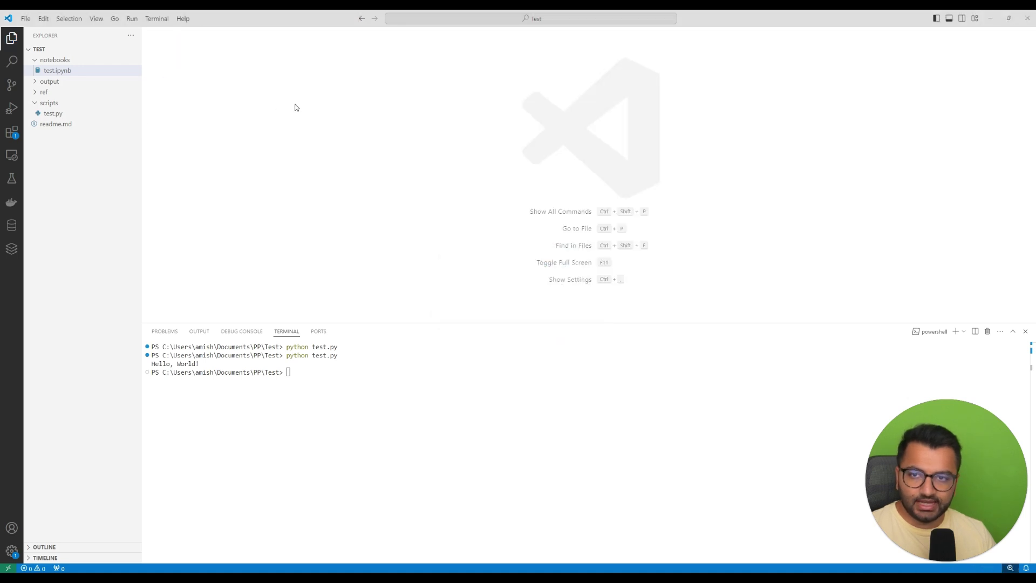
Step: Collapse the notebooks and scripts folders in the Explorer
left_click(34, 61)
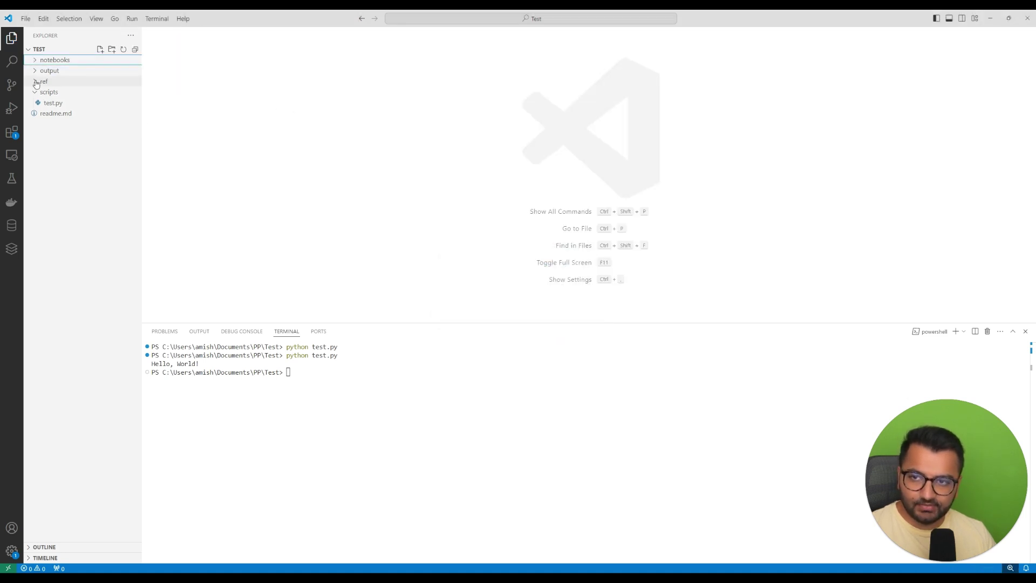
left_click(35, 91)
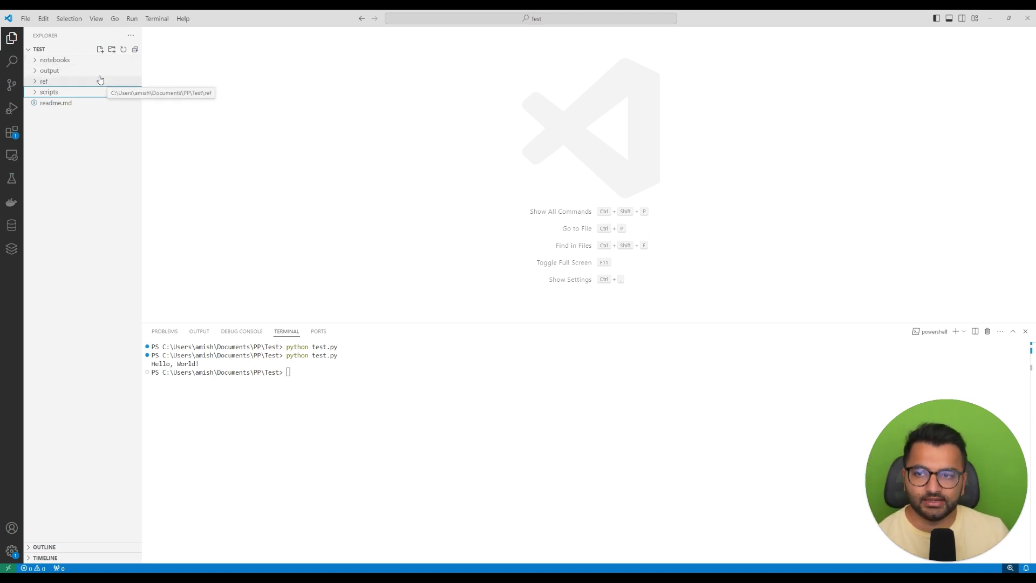
left_click(36, 61)
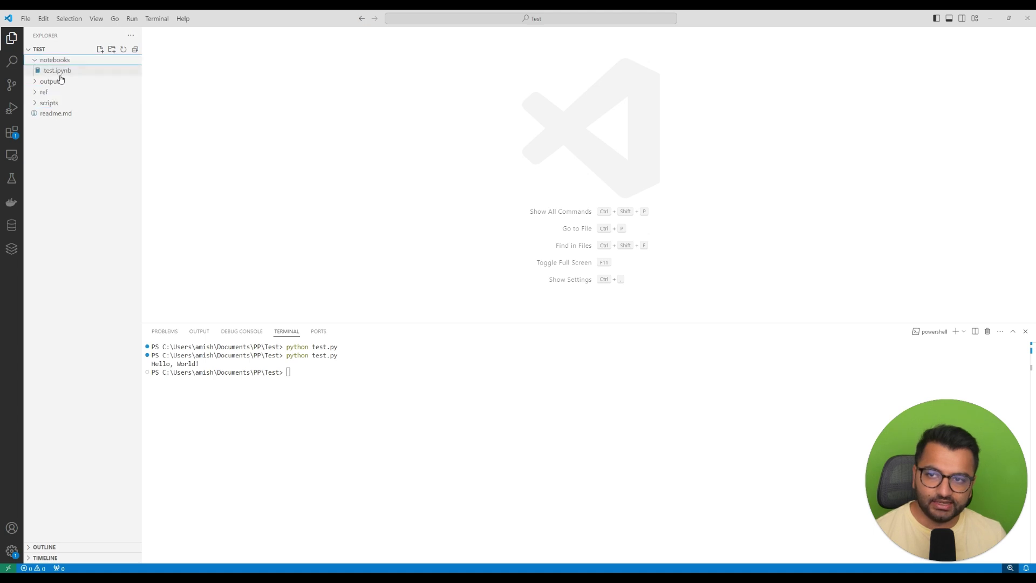
left_click(36, 61)
right_click(93, 144)
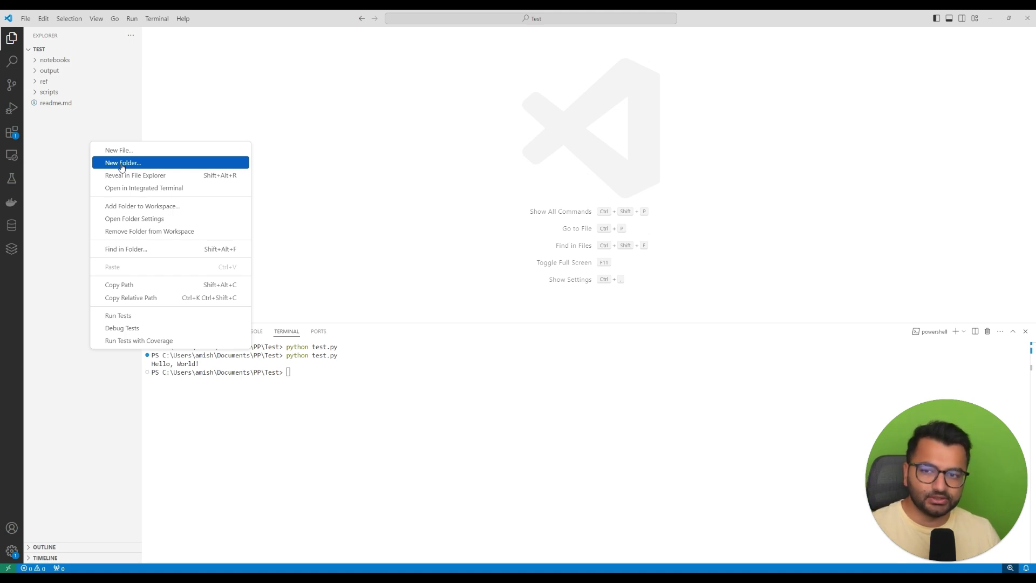
Step: Create an sql folder containing a new pull_data.sql file
left_click(122, 163)
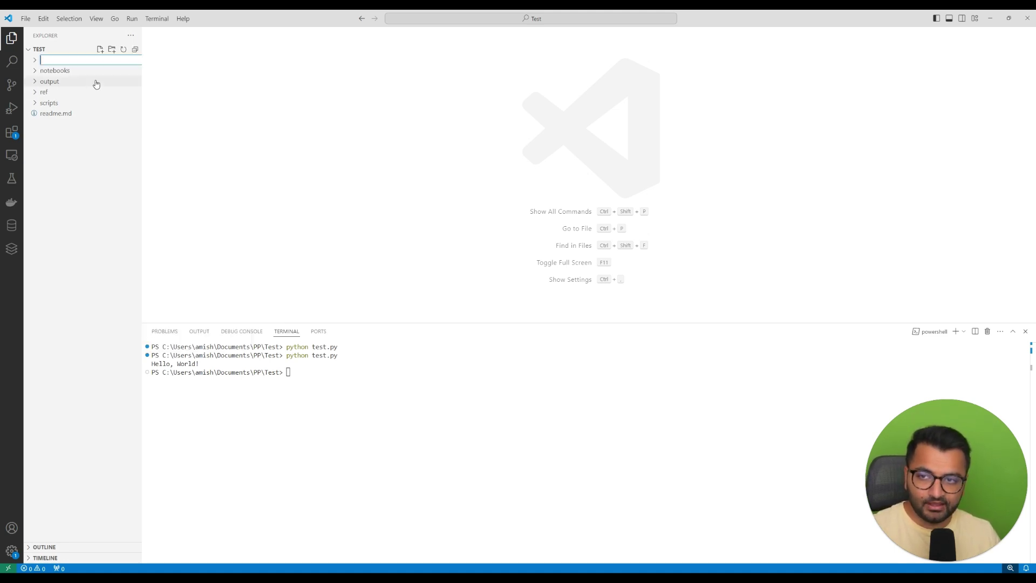
type("sql")
key("Return")
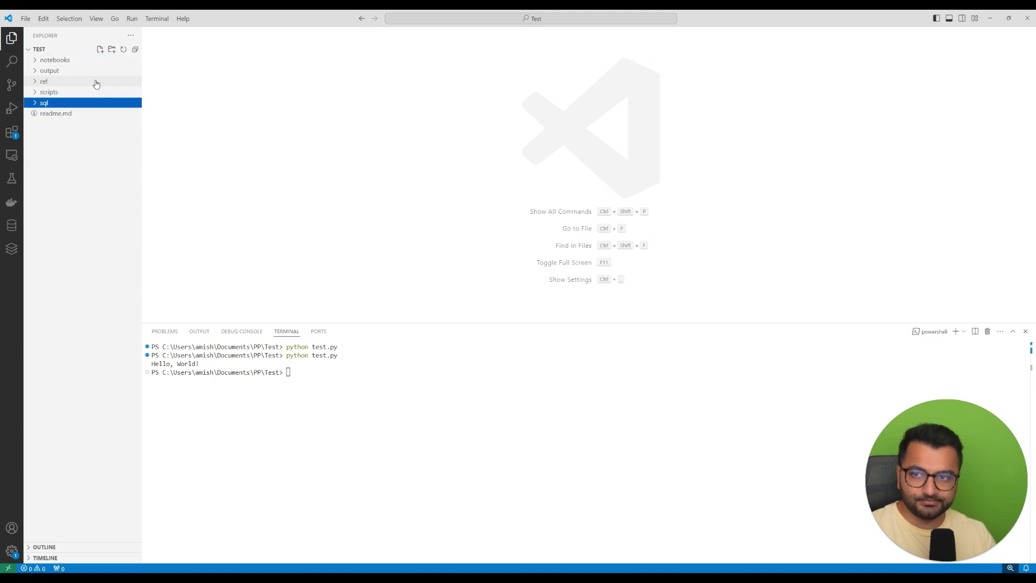
right_click(76, 104)
left_click(77, 113)
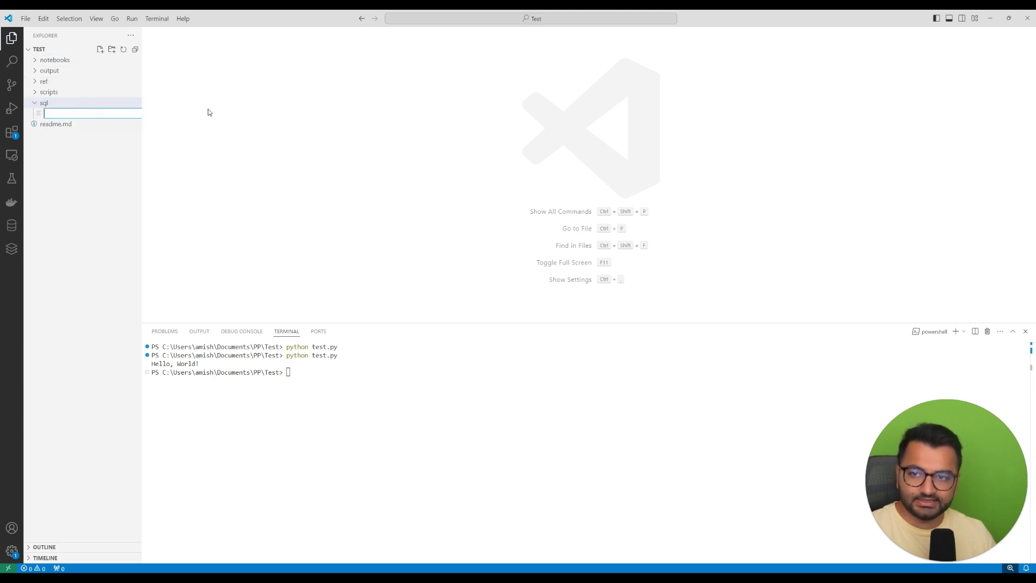
type("pull_Data")
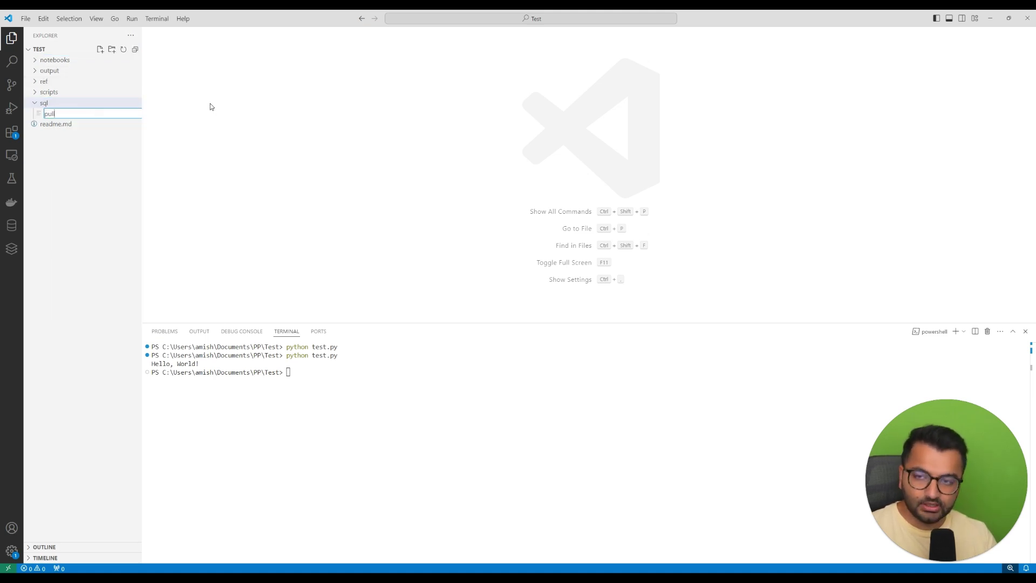
key("BackSpace")
key("BackSpace")
key("BackSpace")
type("_")
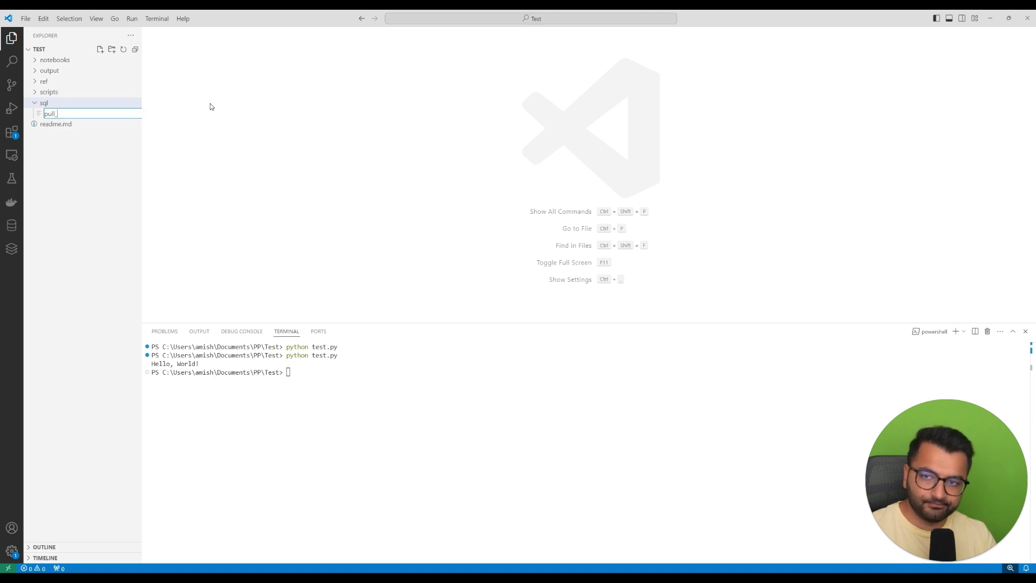
type("data.sql")
Step: Create pull_data.sql and write SELECT * FROM courses, then delete 'courses' to leave SELECT * FROM
key("Return")
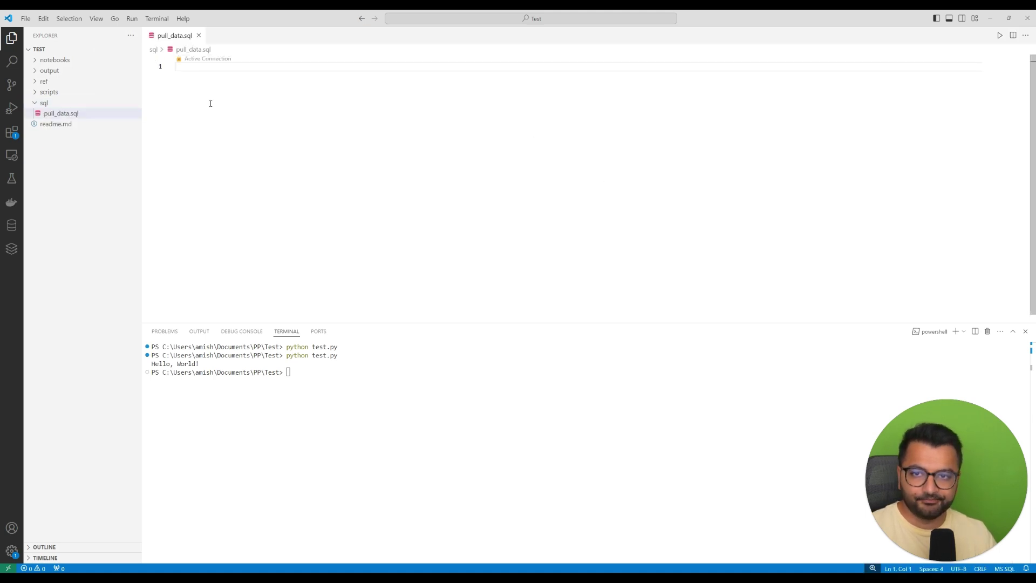
key("Caps_Lock")
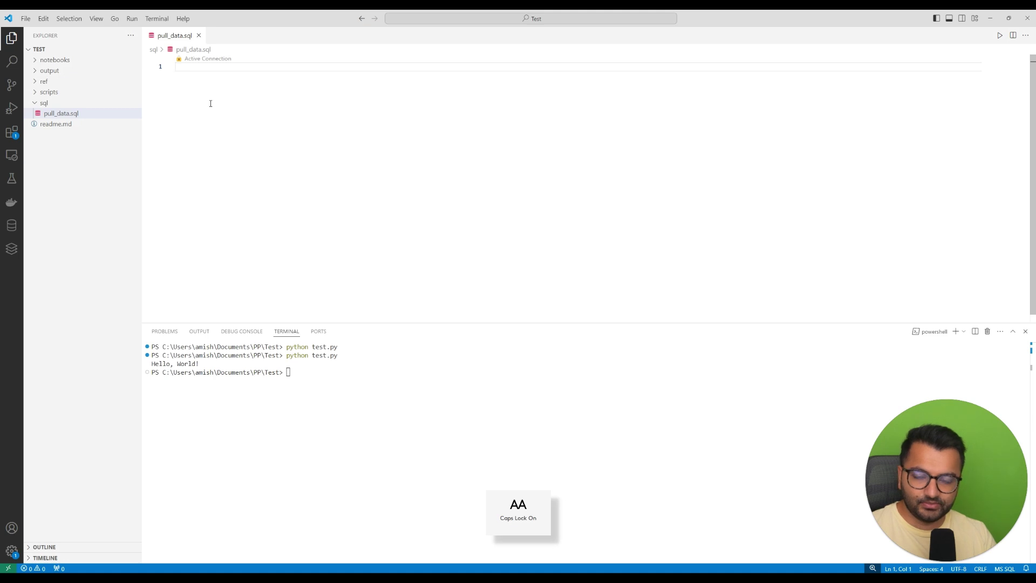
type("SELECT * FR")
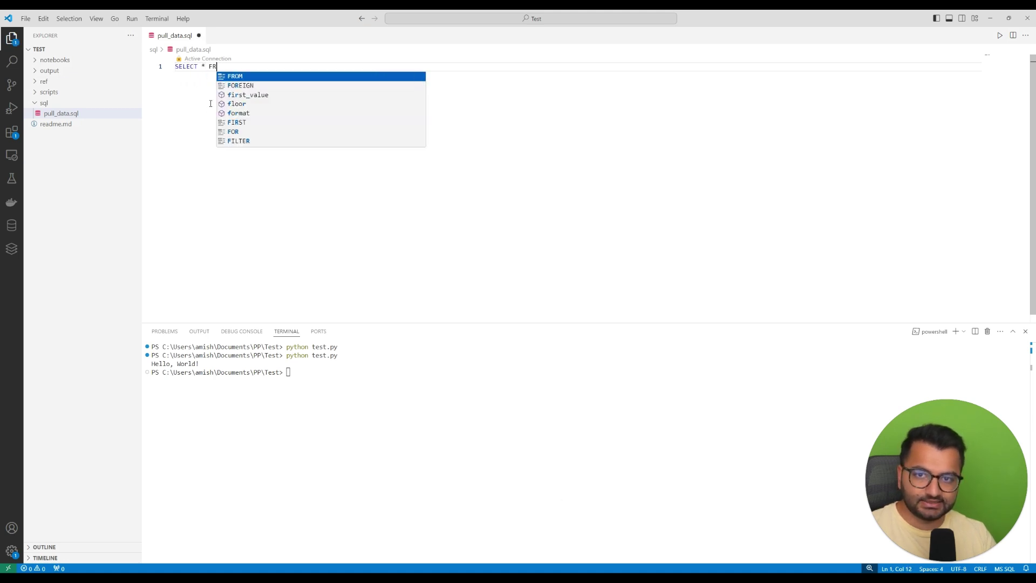
type("OM")
key("Caps_Lock")
type(" courses")
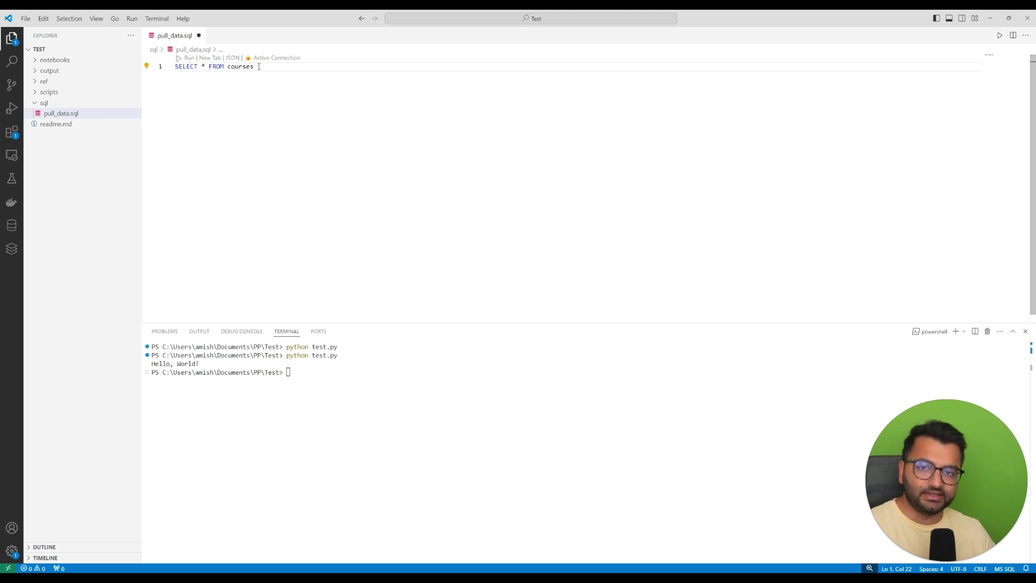
left_click_drag(257, 67, 224, 67)
key("BackSpace")
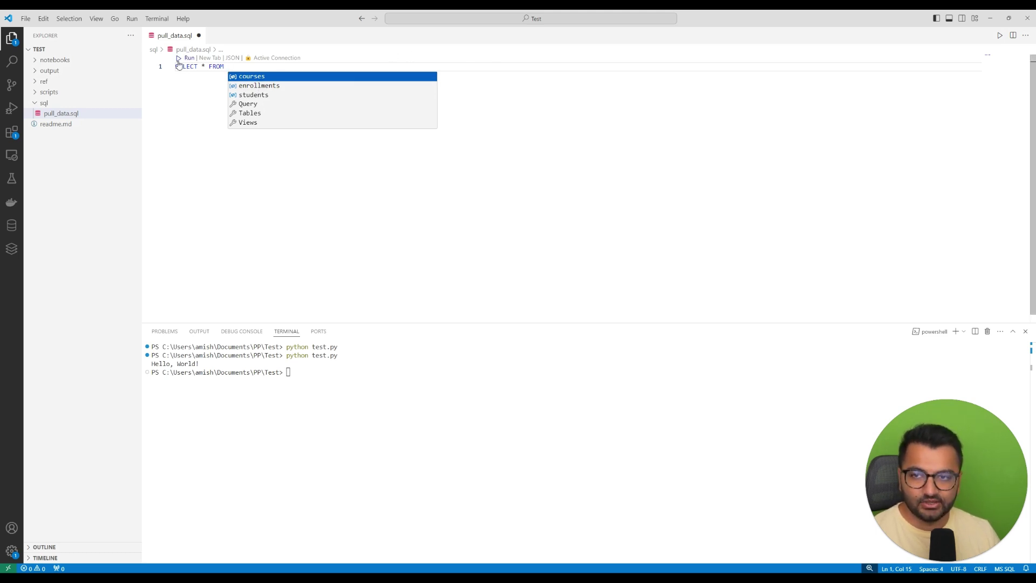
Step: Browse the data.db connection in the Database panel, collapsing and expanding data.db and the courses table
left_click(15, 227)
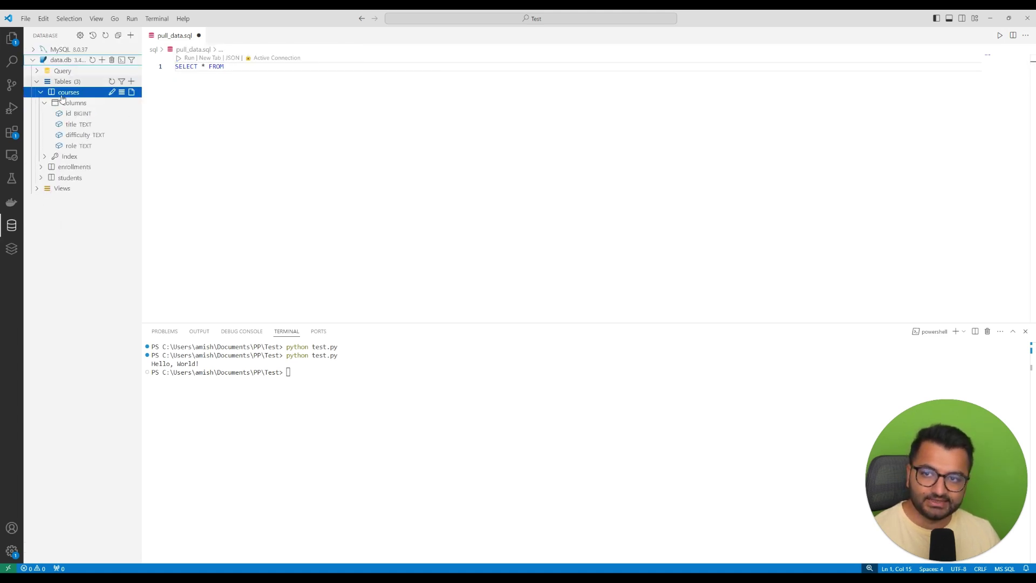
left_click(35, 61)
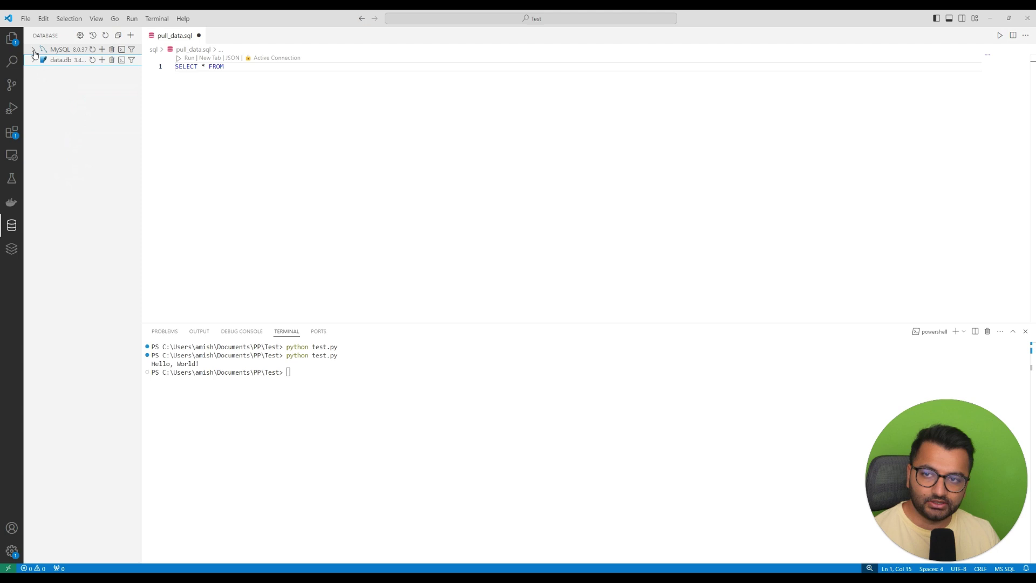
left_click(60, 61)
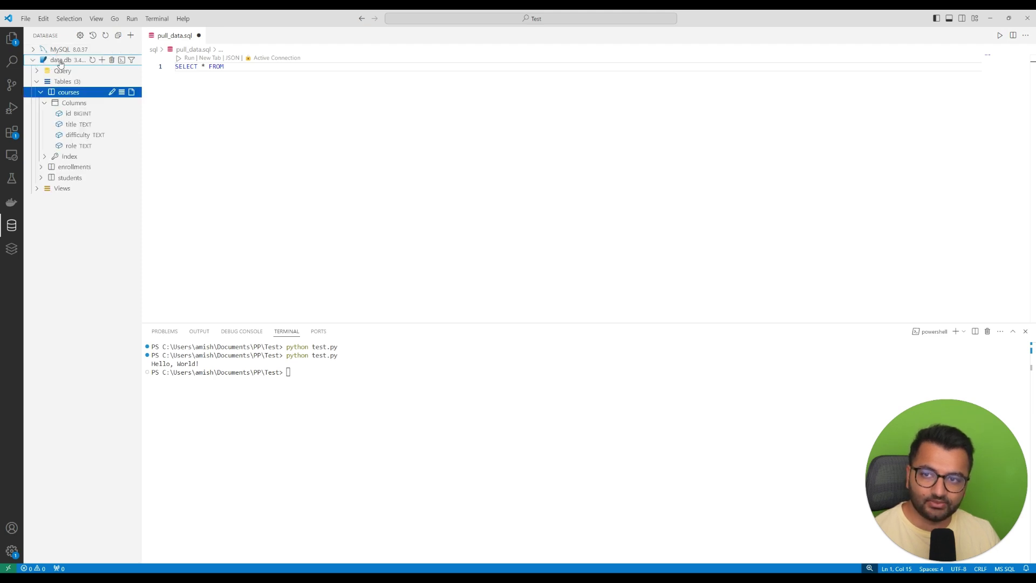
left_click(44, 103)
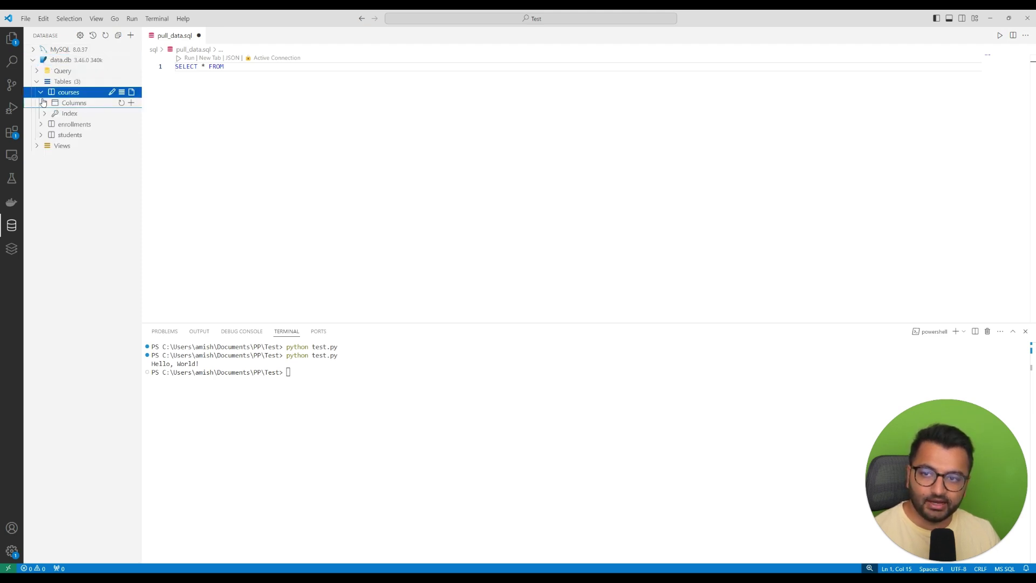
left_click(39, 93)
mouse_move(63, 80)
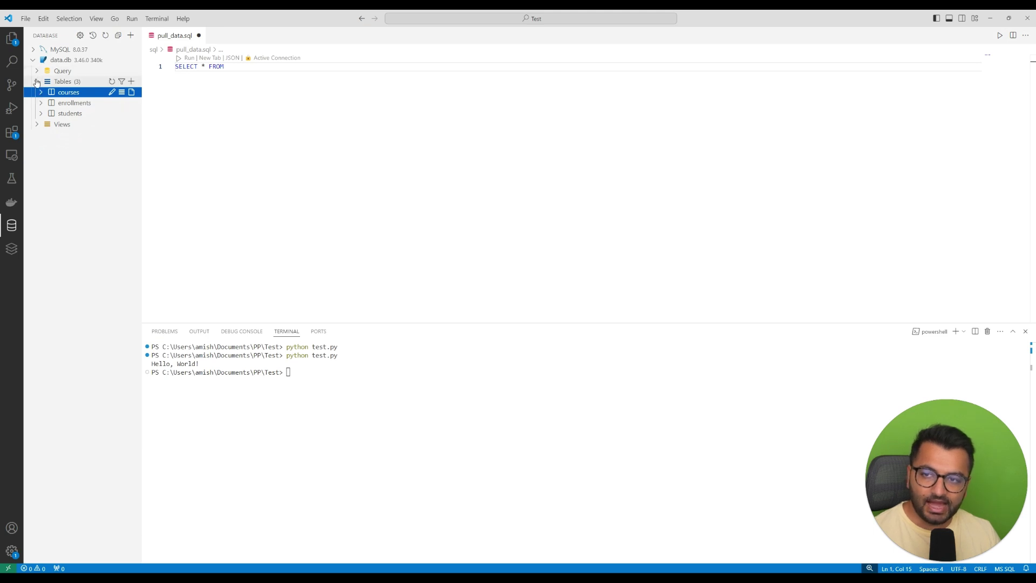
double_click(68, 92)
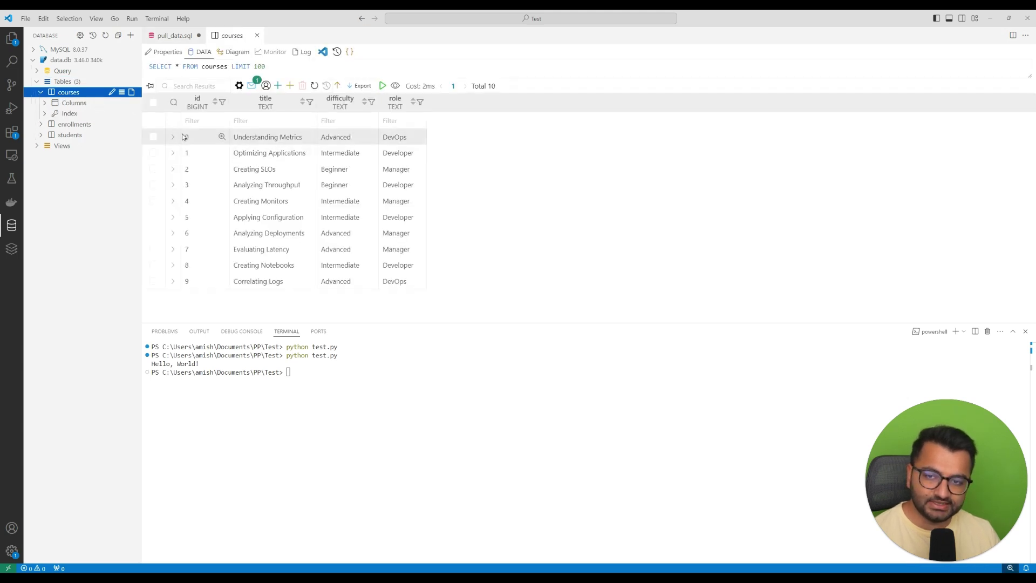
left_click_drag(185, 137, 419, 282)
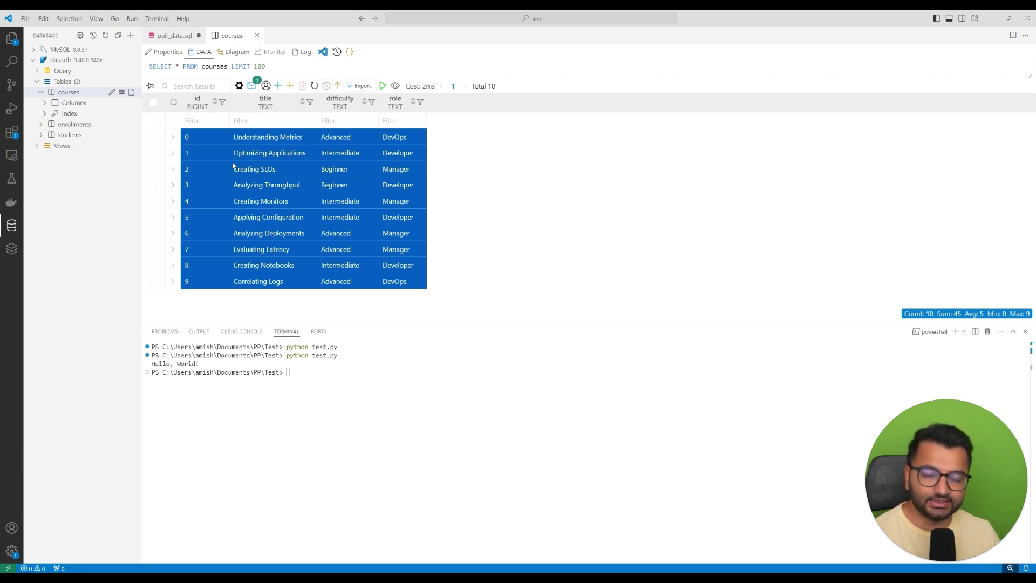
left_click(257, 36)
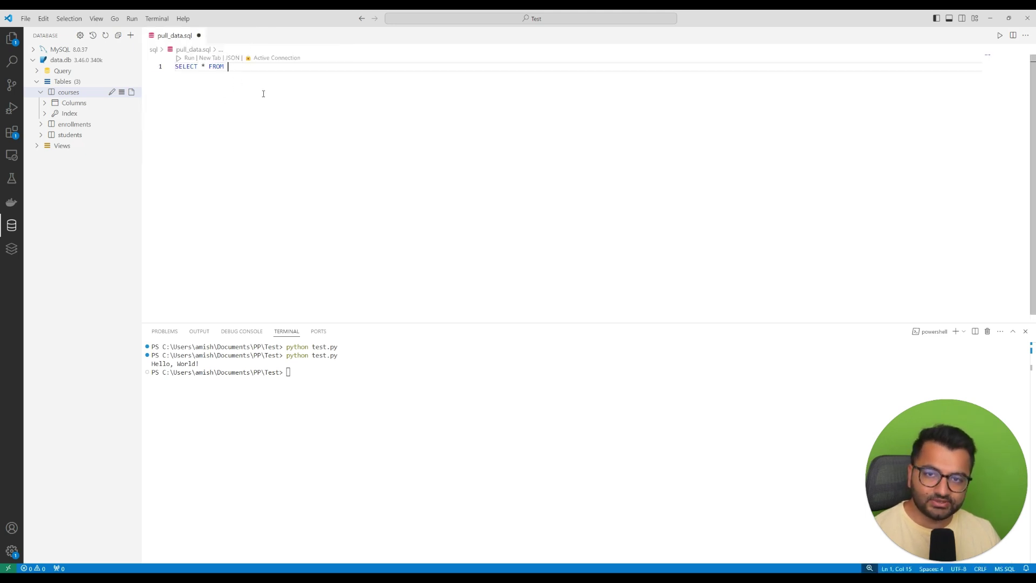
Step: Close pull_data.sql without saving, then collapse the sql folder in the Explorer
left_click(198, 35)
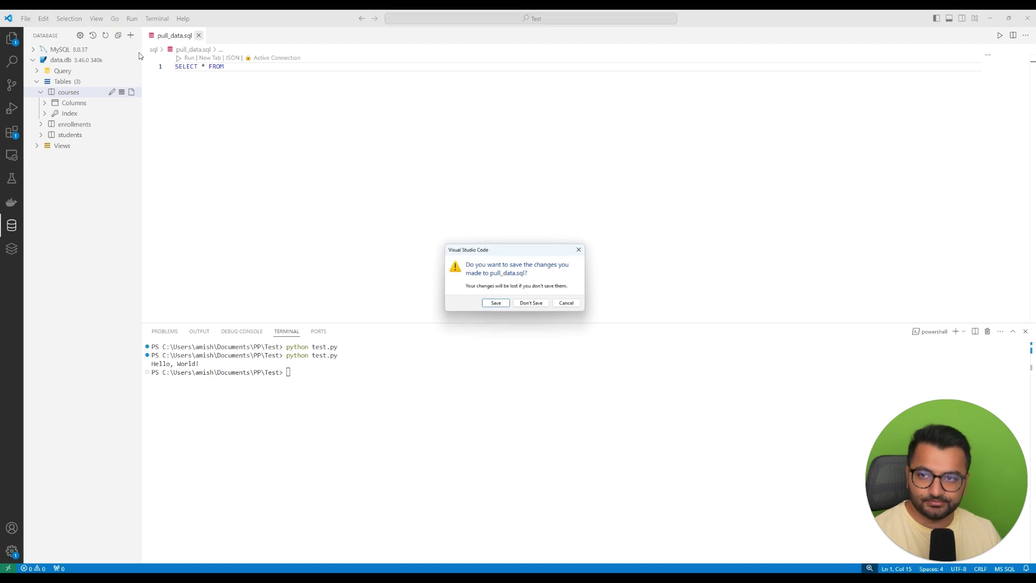
left_click(531, 302)
left_click(12, 37)
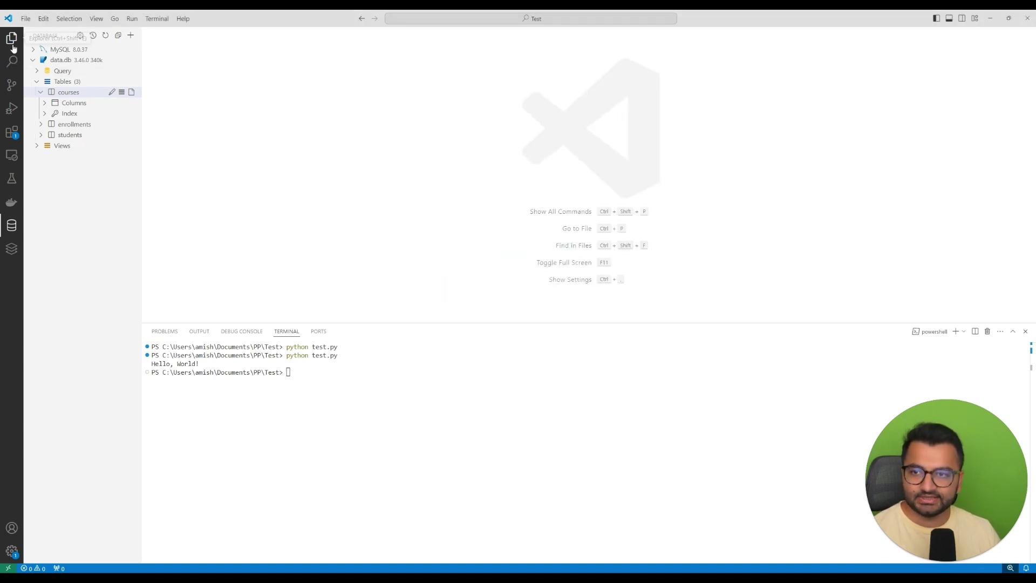
left_click(44, 103)
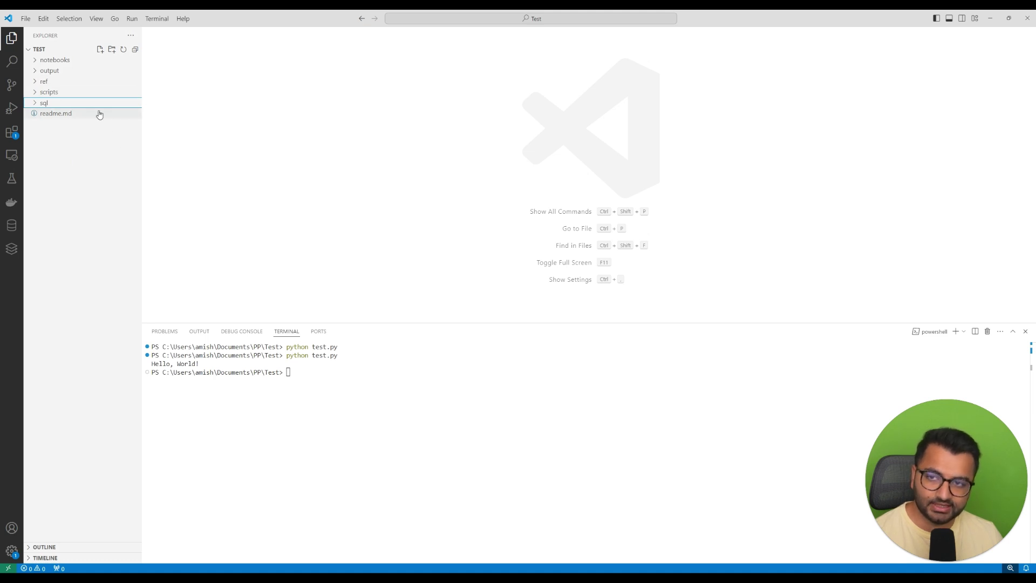
Step: Visit the Search view, then the Source Control view, which reports no Git repository
left_click(12, 61)
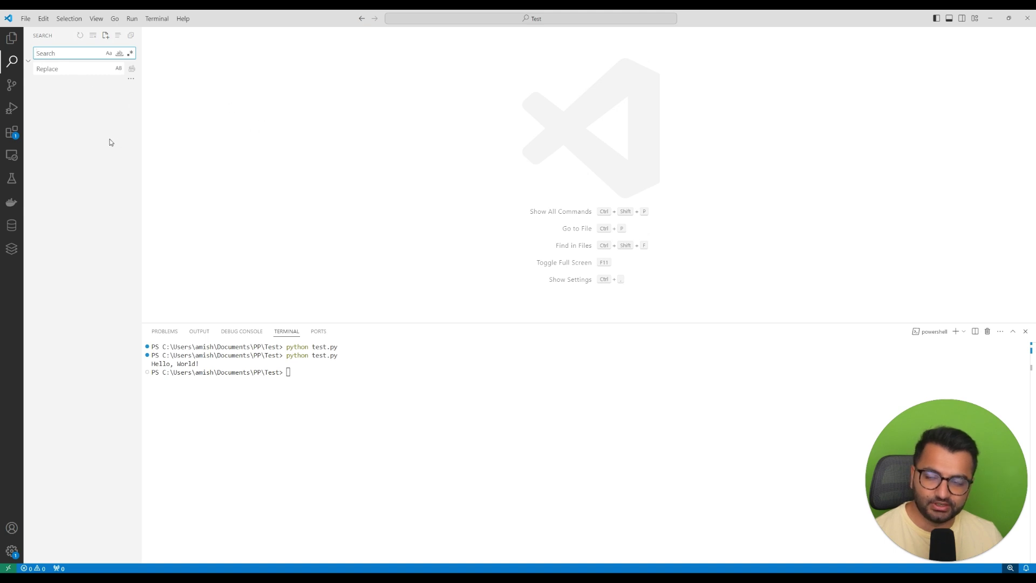
left_click(13, 85)
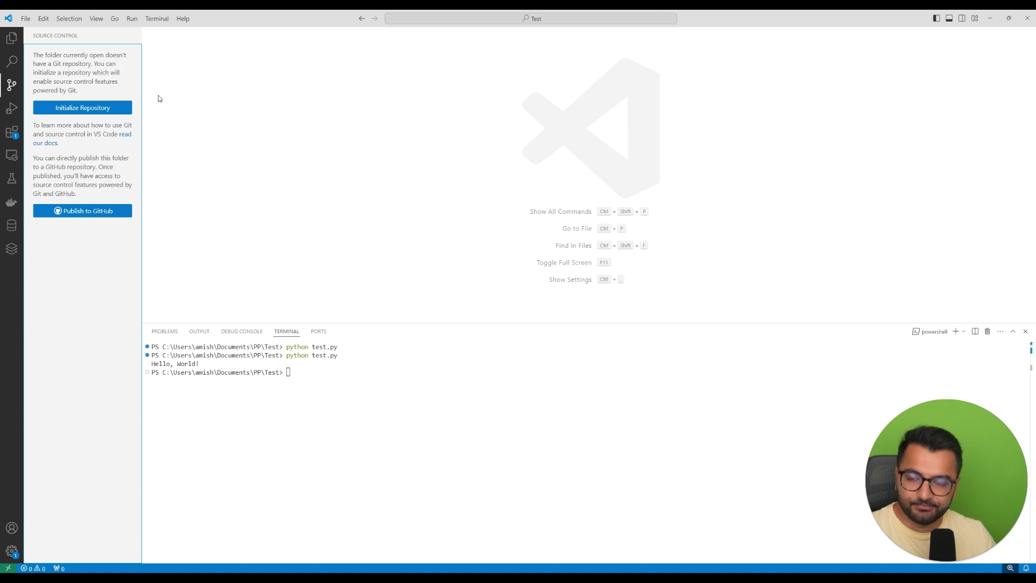
Step: Initialize a Git repository for Test and commit its four files as 'first commit'
left_click(94, 110)
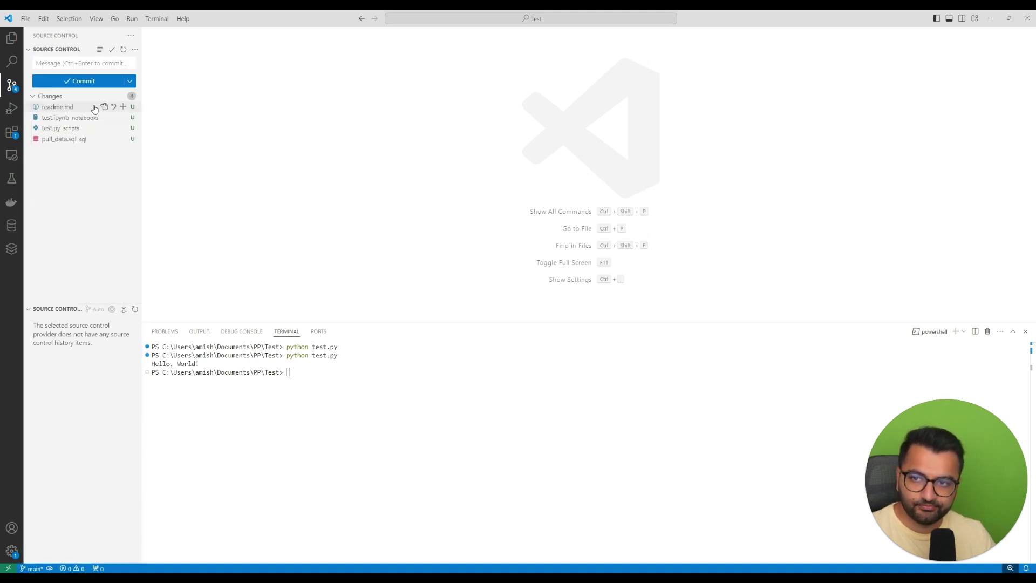
mouse_move(65, 95)
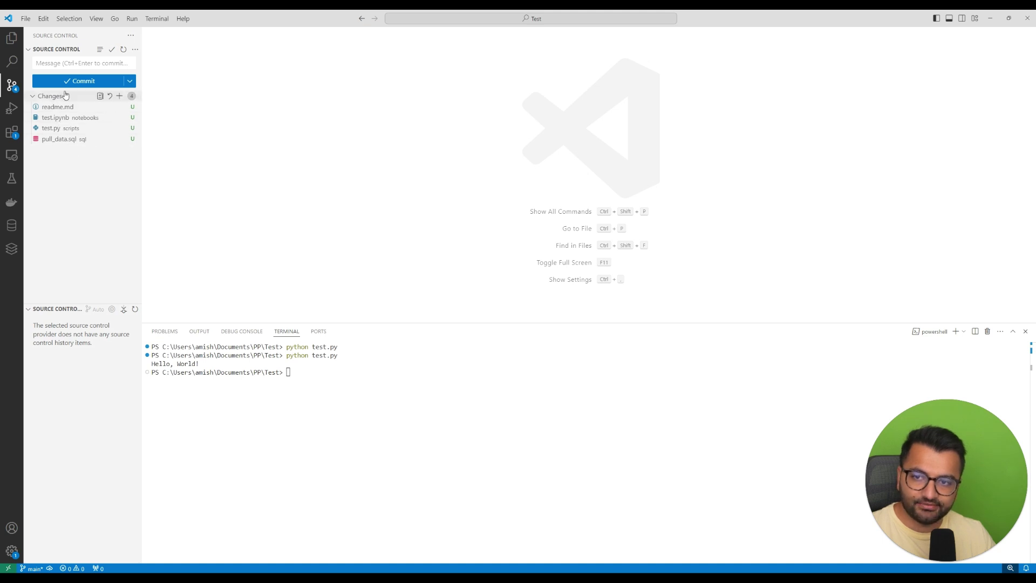
left_click(54, 62)
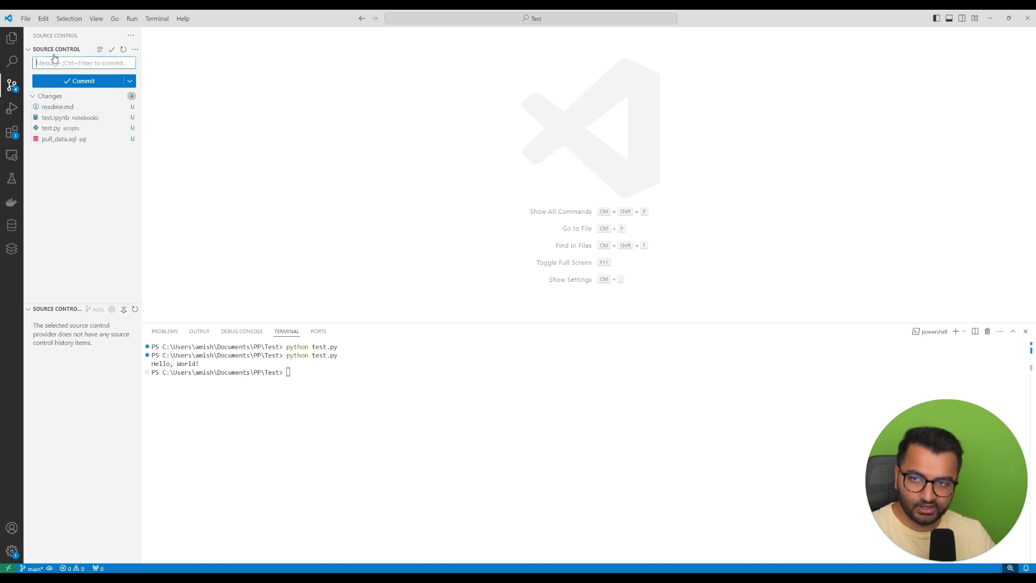
type("first commit")
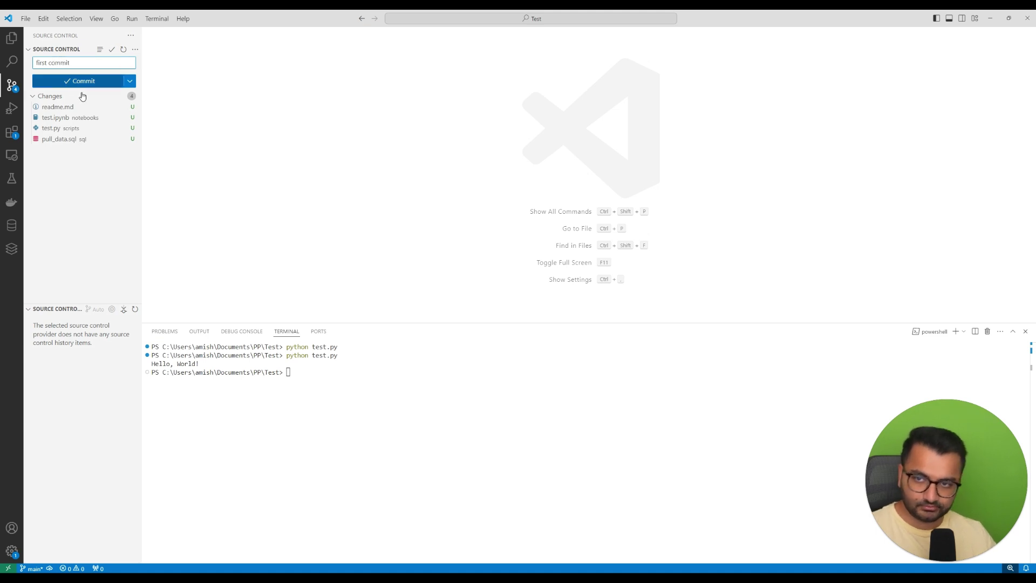
left_click(96, 80)
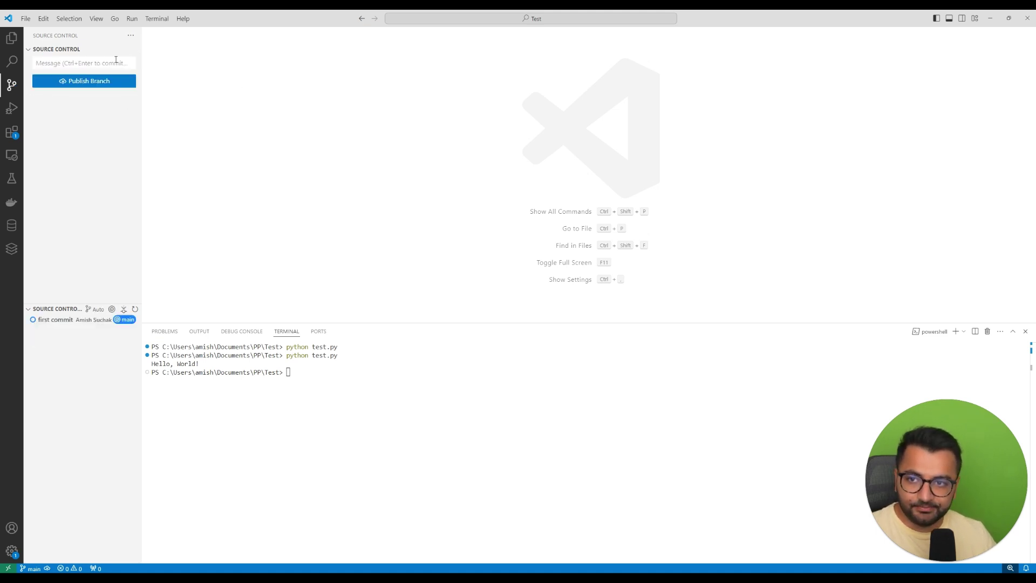
left_click(68, 61)
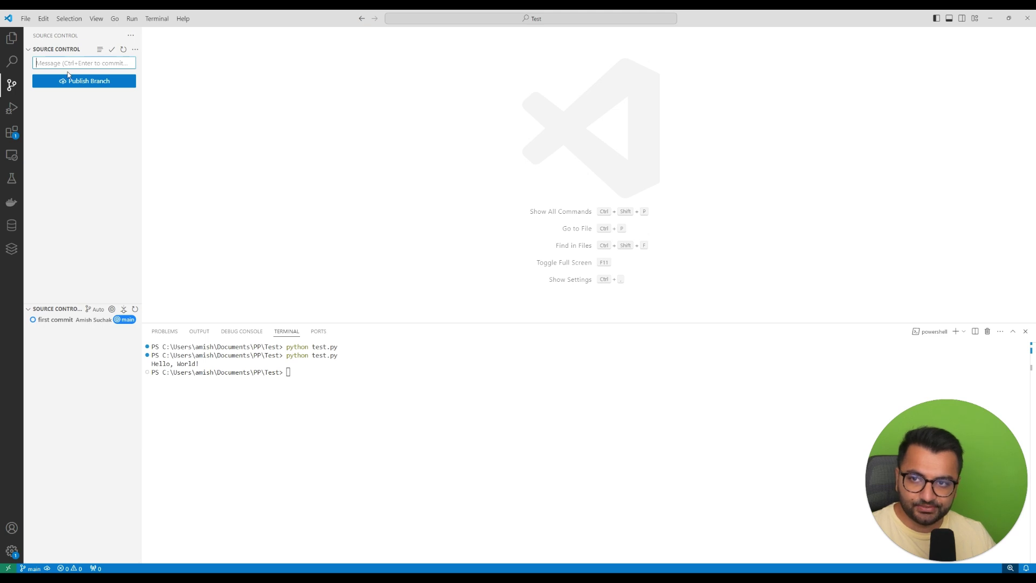
type("first commit")
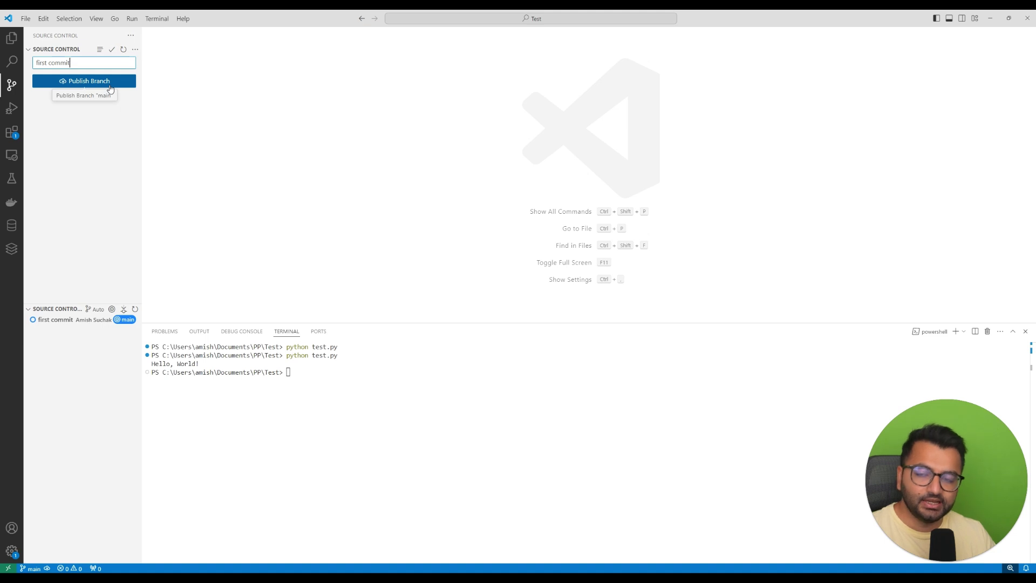
Step: Publish the branch to GitHub as a private repository named test_2
left_click(109, 83)
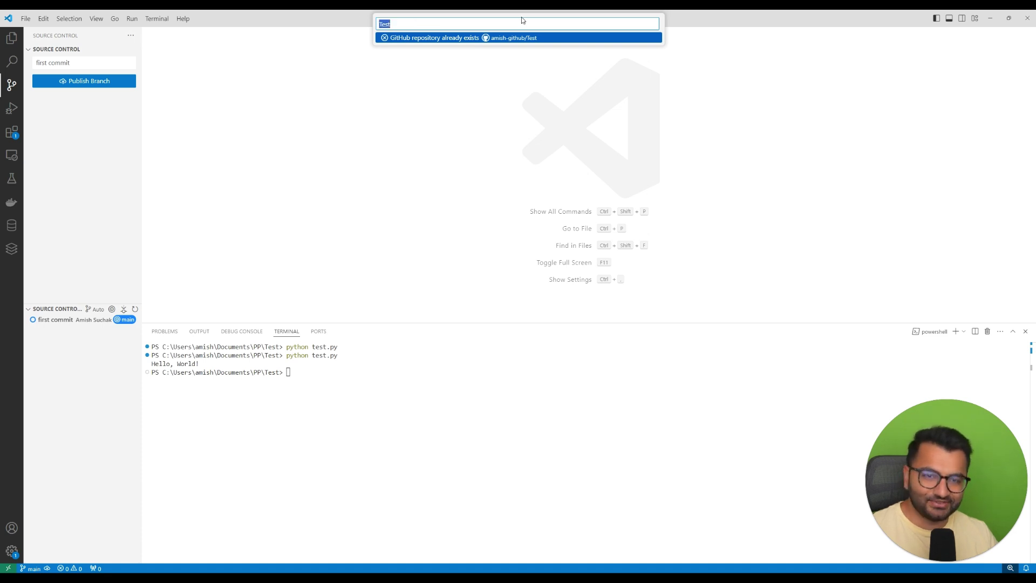
type("test")
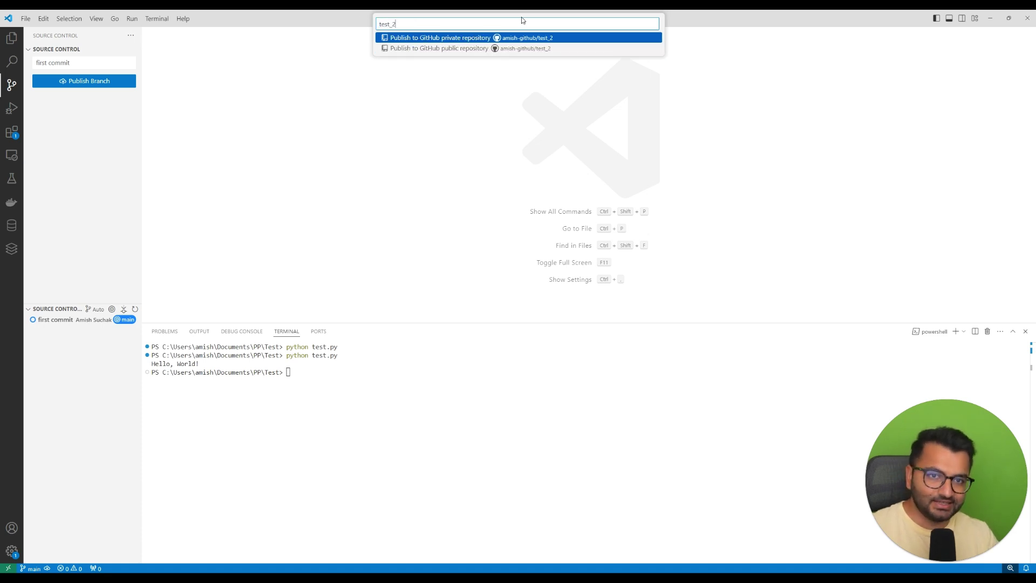
key("Return")
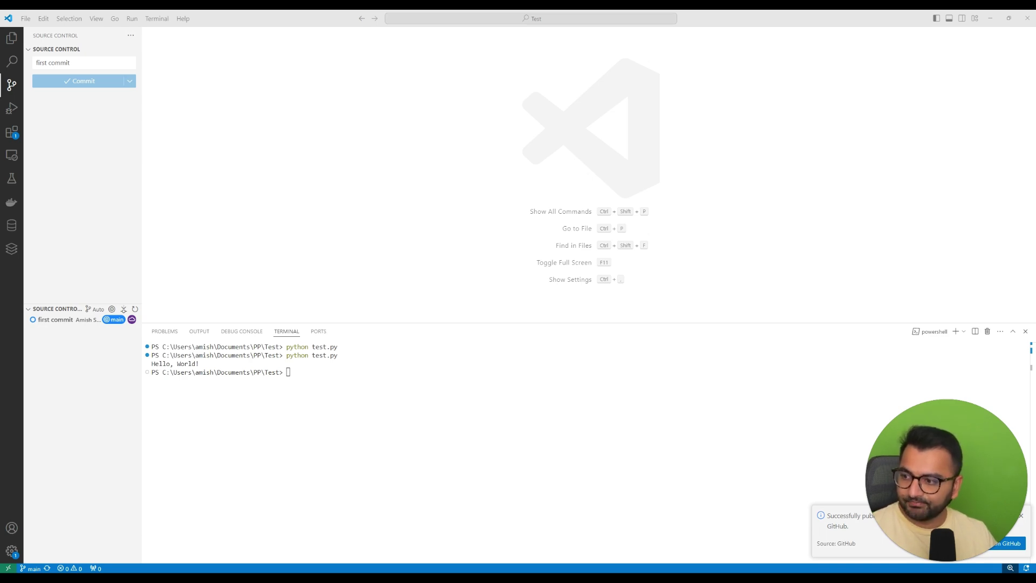
key("alt+Tab")
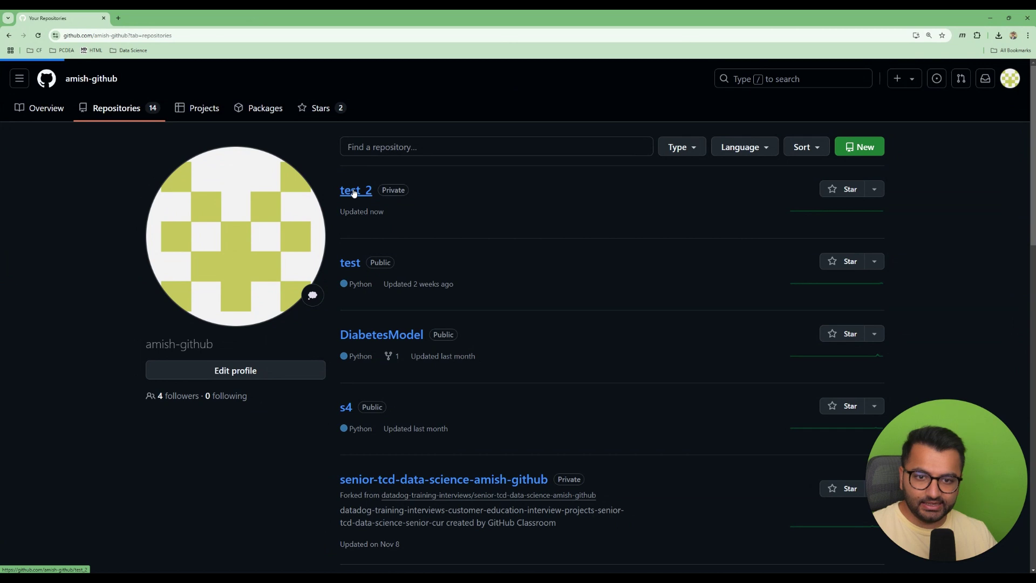
Step: Review test_2's notebooks, scripts, sql folders and readme.md on GitHub, then return to VS Code
left_click(354, 191)
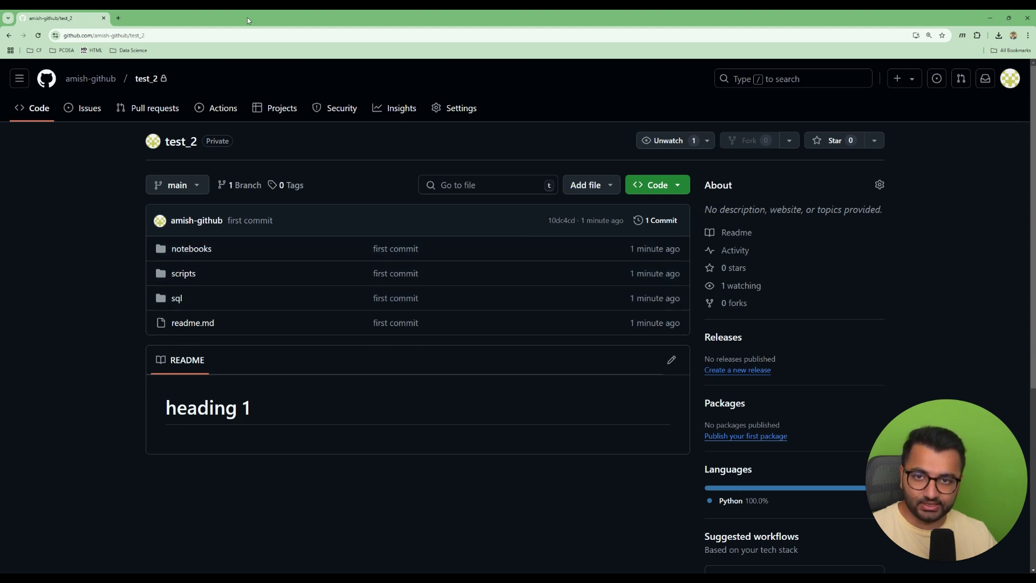
key("alt+Tab")
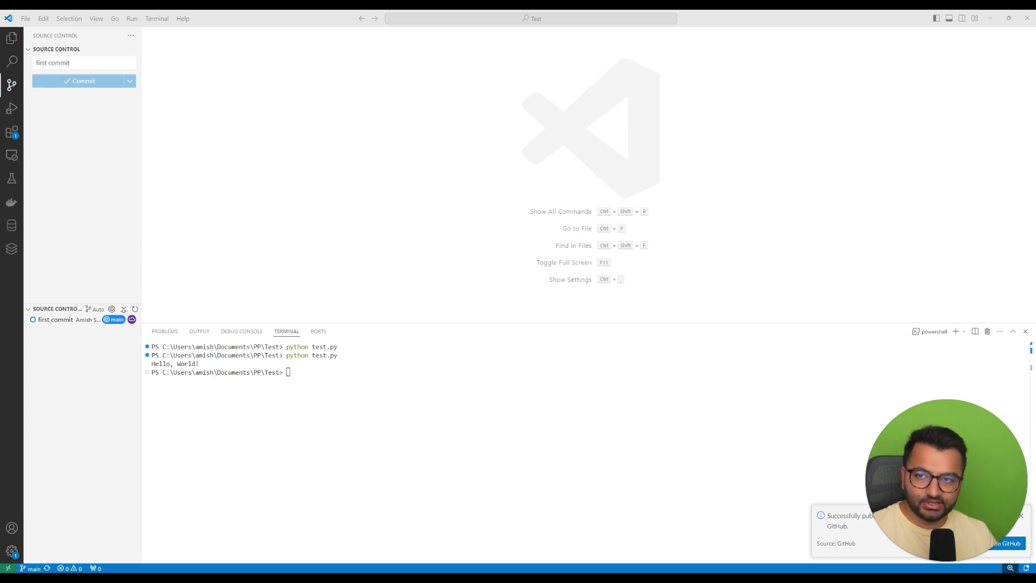
Step: Add print("This is Professor Patterns") as line 2 of scripts/test.py and save it
left_click(11, 38)
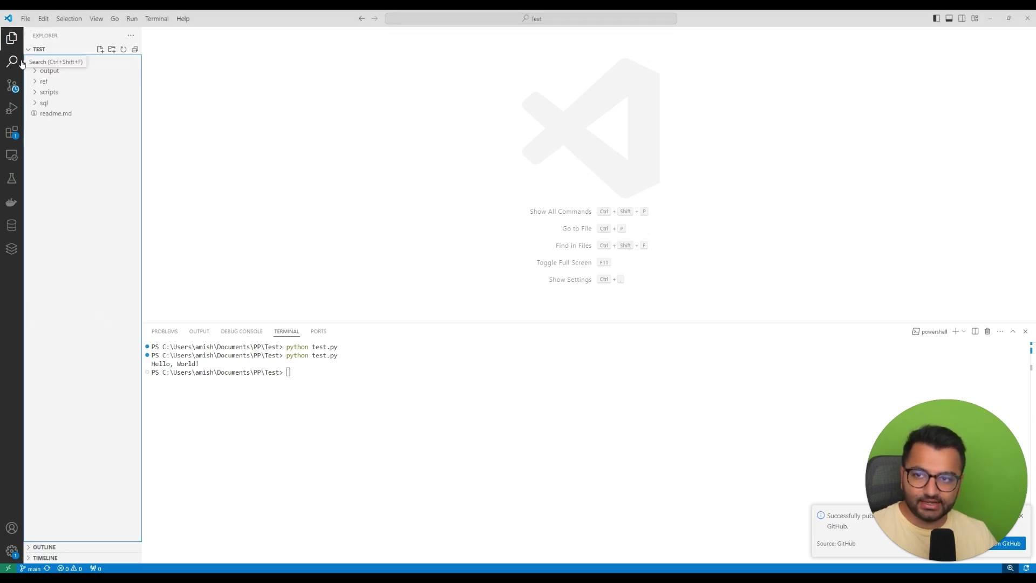
left_click(48, 91)
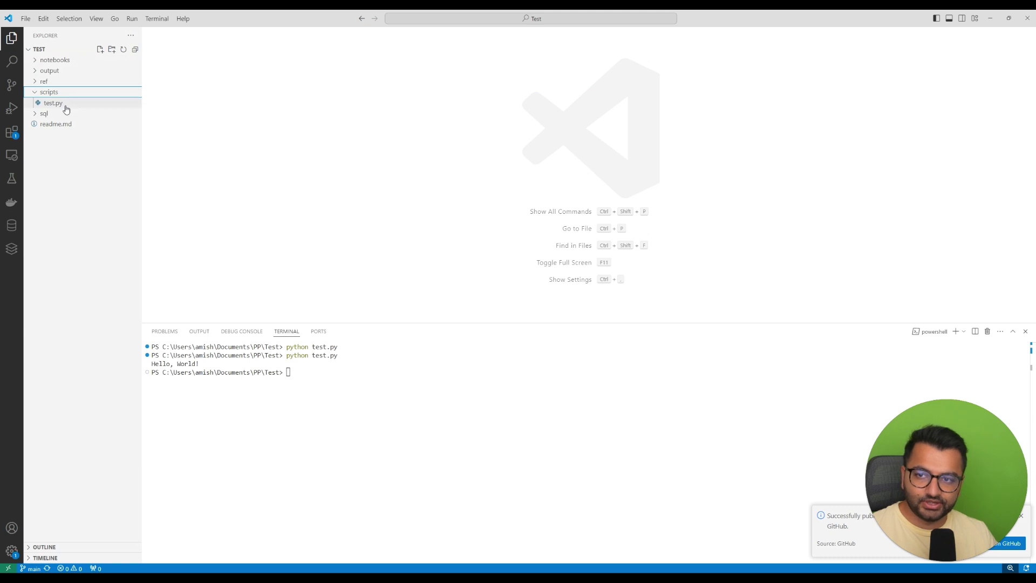
left_click(53, 101)
left_click(258, 58)
key("Return")
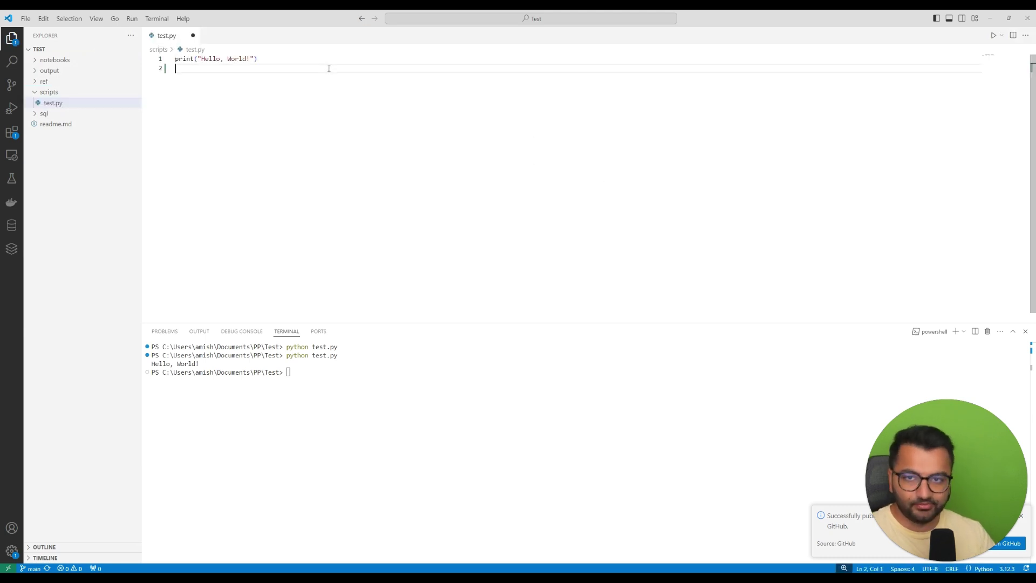
type("print(\"")
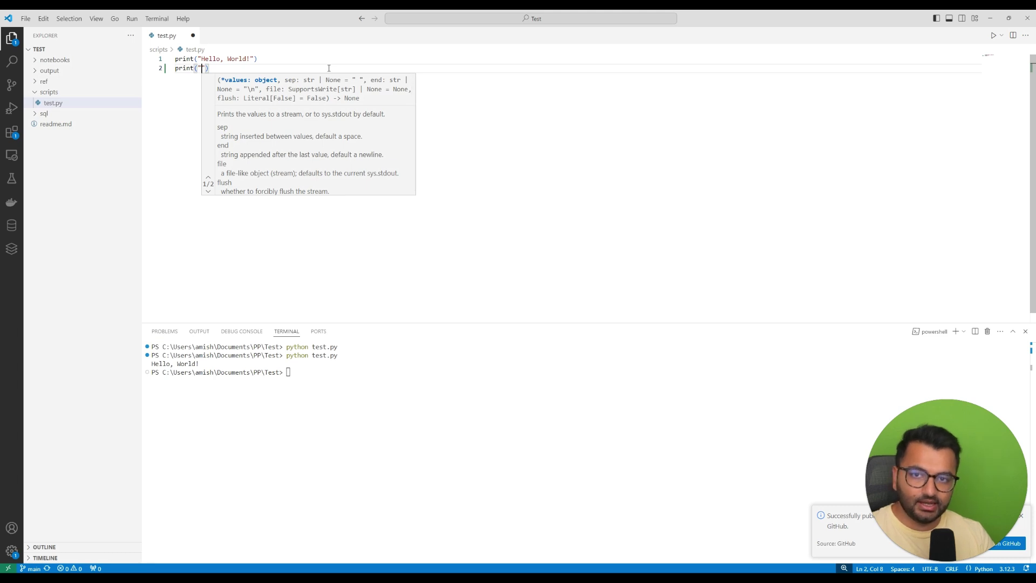
type("This is Pr")
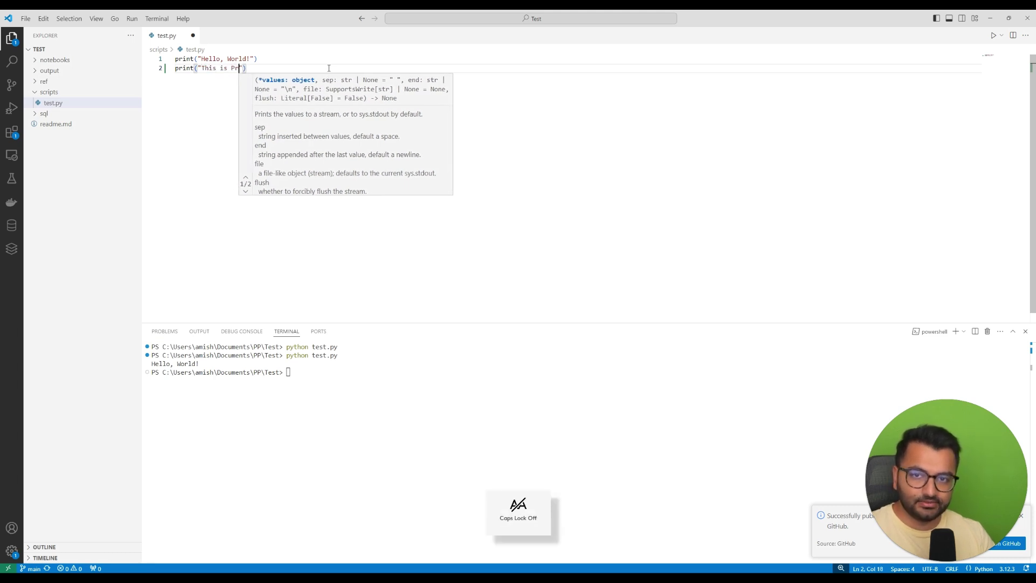
type("ofessor Pat")
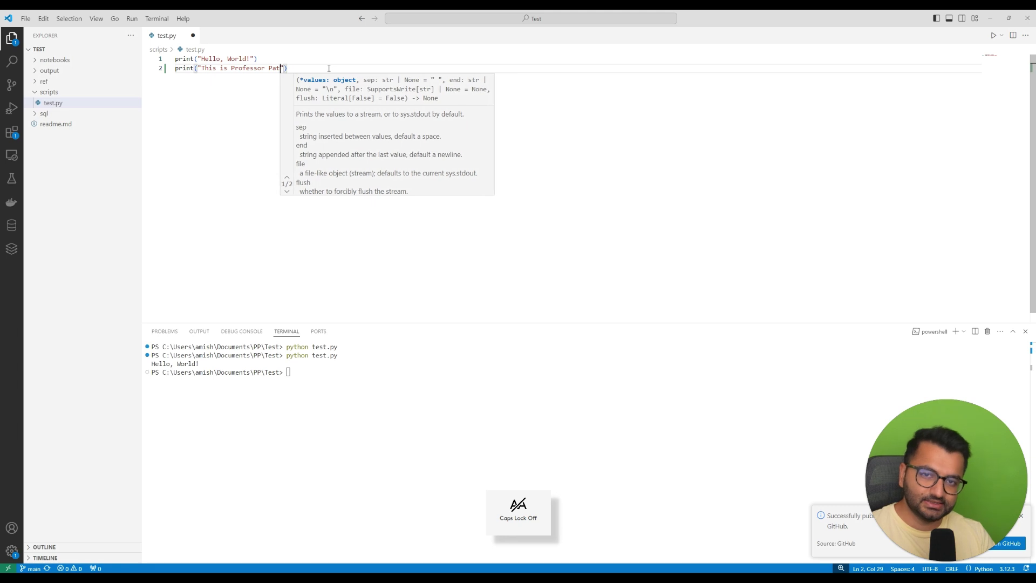
type("terns")
key("End")
key("ctrl+s")
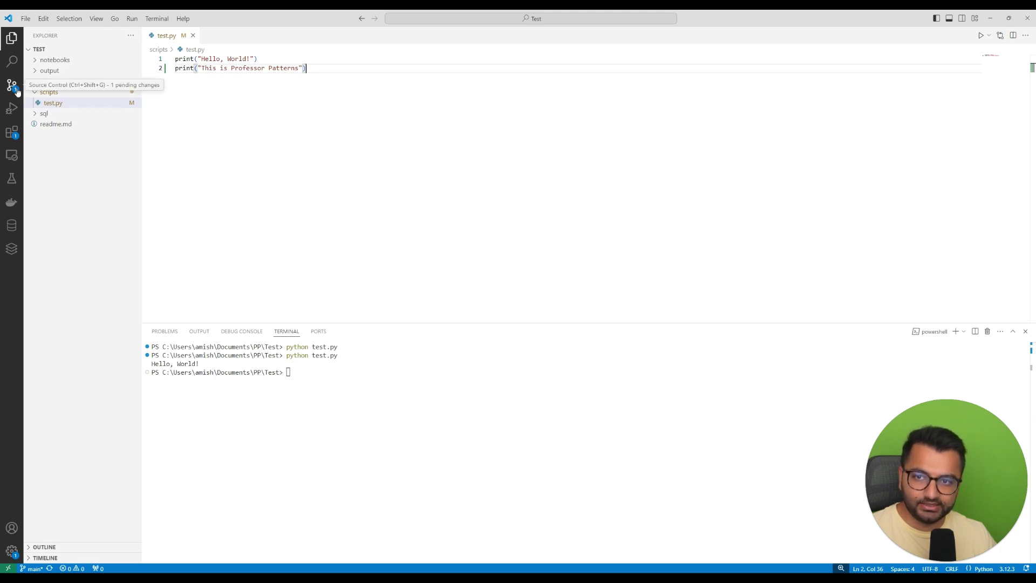
Step: Create a new file named pull_secondary-data.sql inside the sql folder
left_click(35, 91)
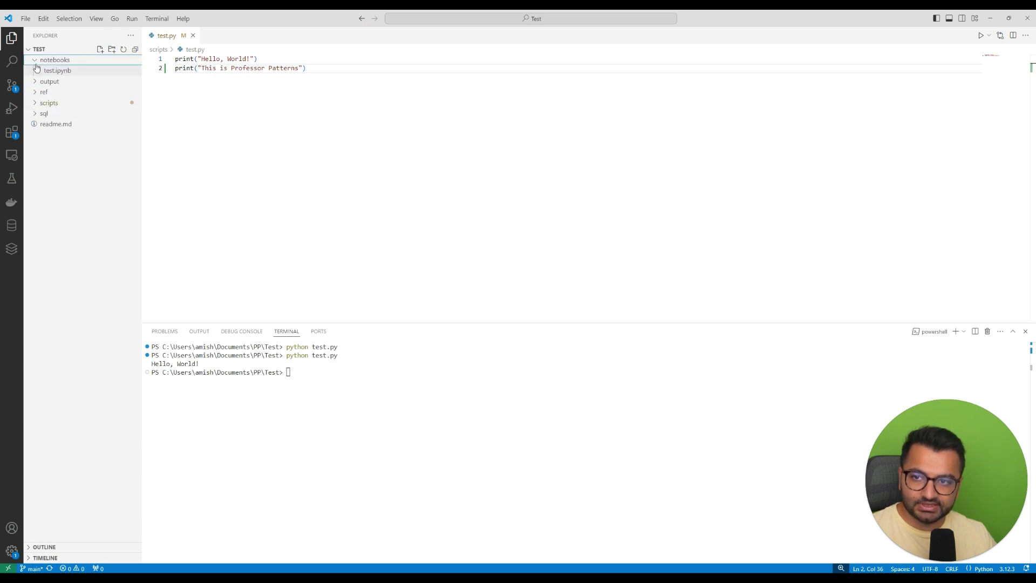
left_click(36, 102)
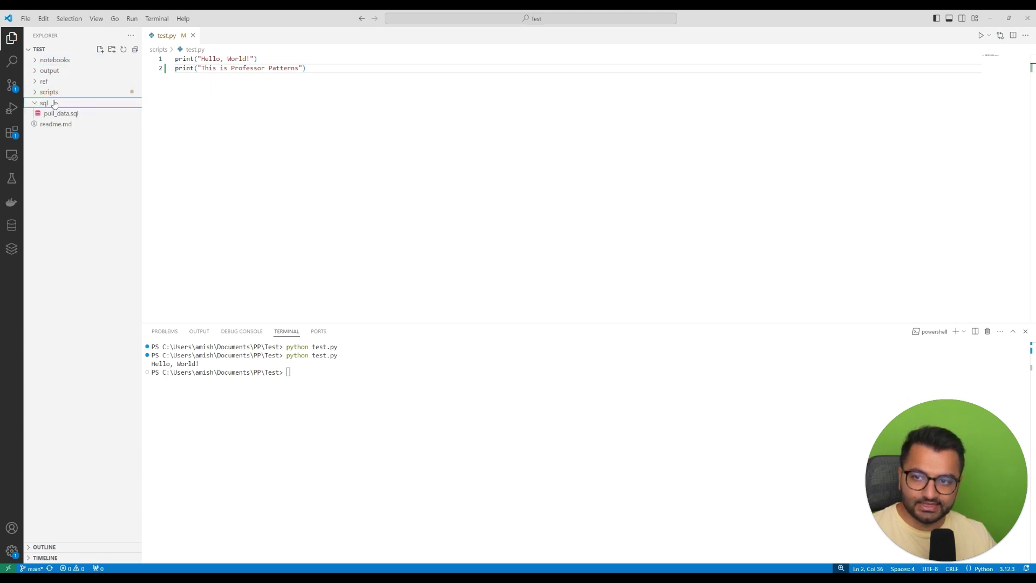
right_click(44, 103)
left_click(78, 110)
type("pull_secondary-data")
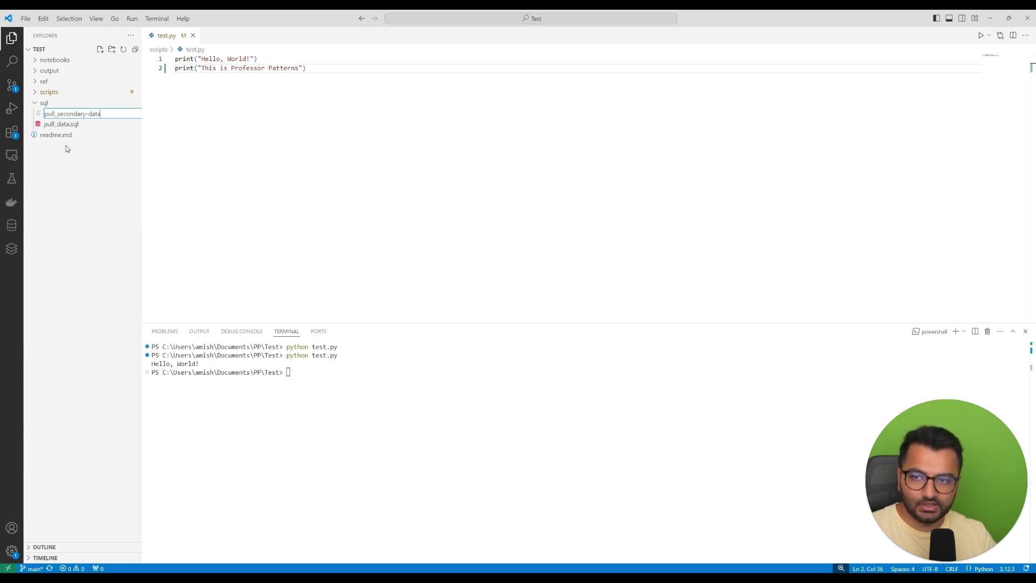
type(".sql")
key("Return")
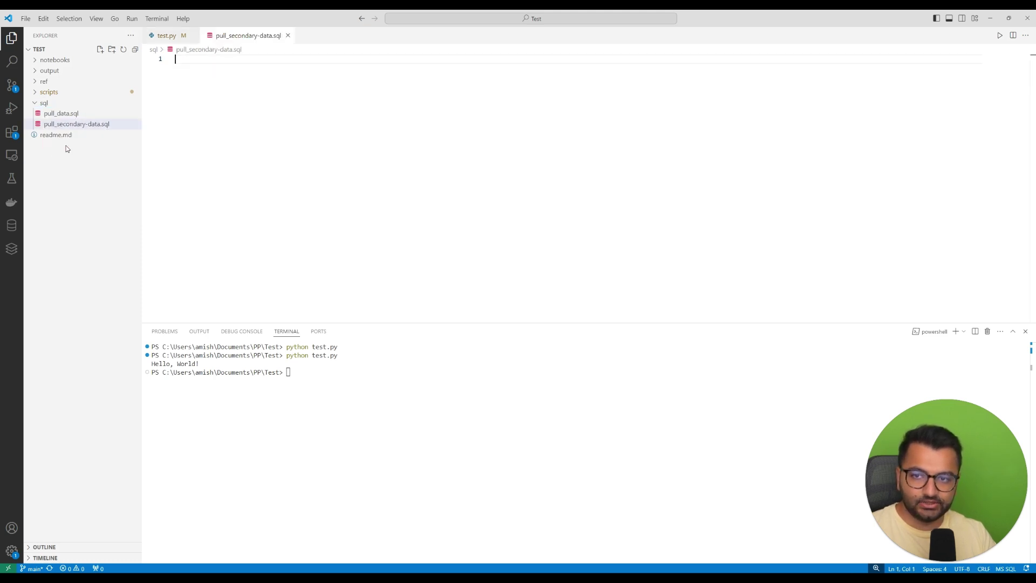
type("select * from")
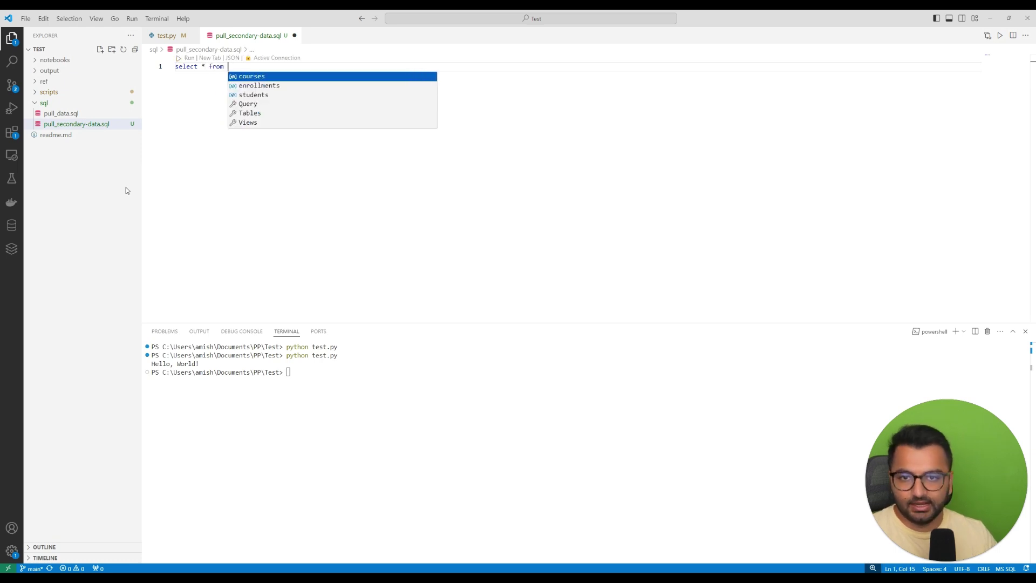
Step: Write select * from enrollments in the file, save it and close its tab
key("Down")
key("Return")
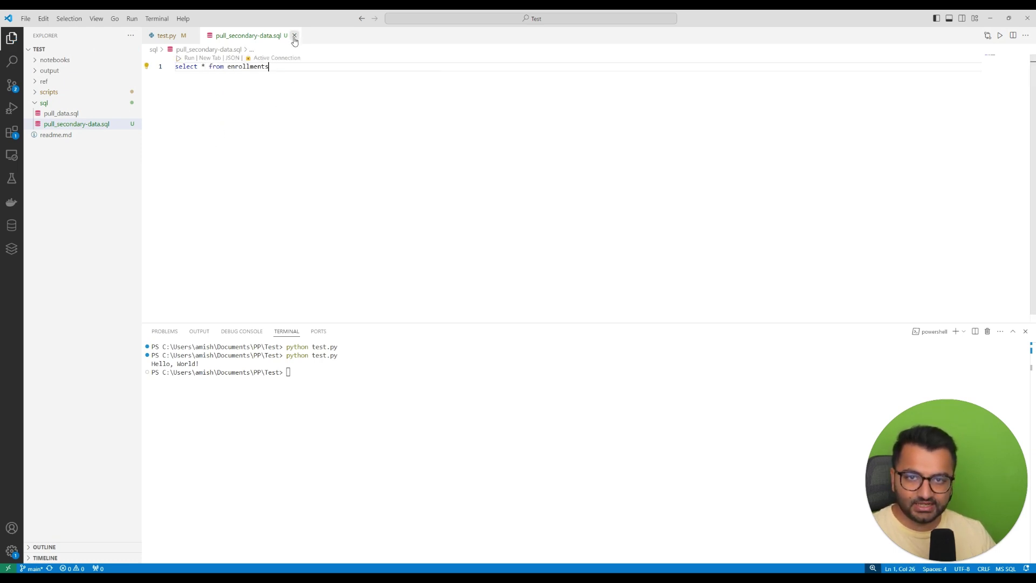
left_click(295, 36)
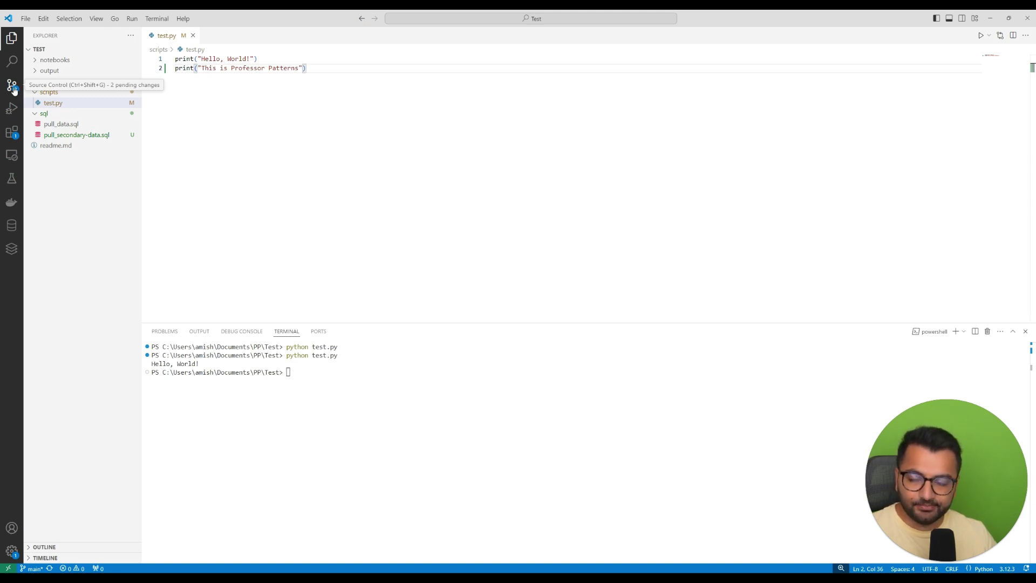
Step: Commit both changes as 'edited test.py and pull_Secondary-data to include additional info'
left_click(12, 85)
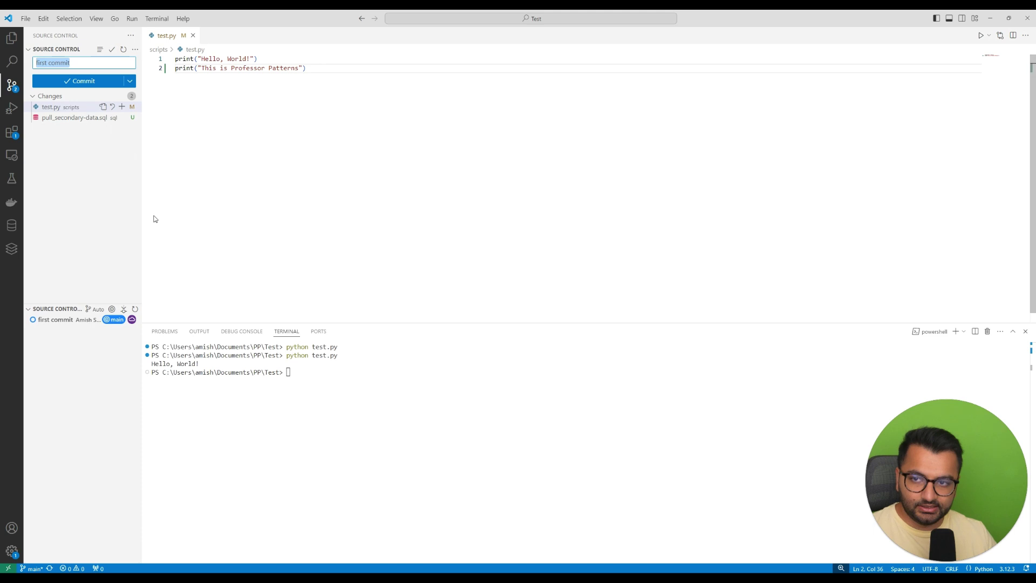
key("BackSpace")
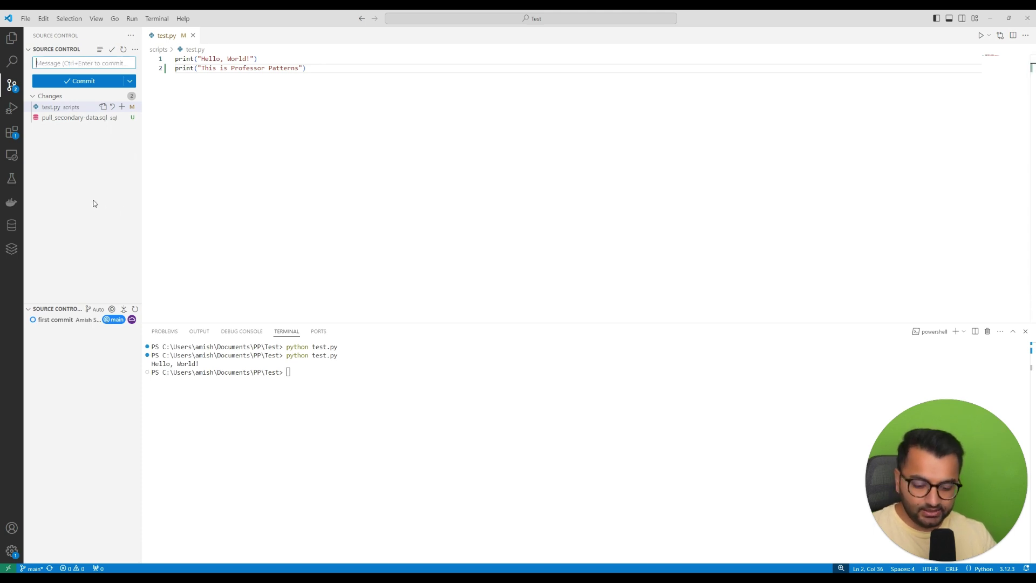
type("edited test.pt")
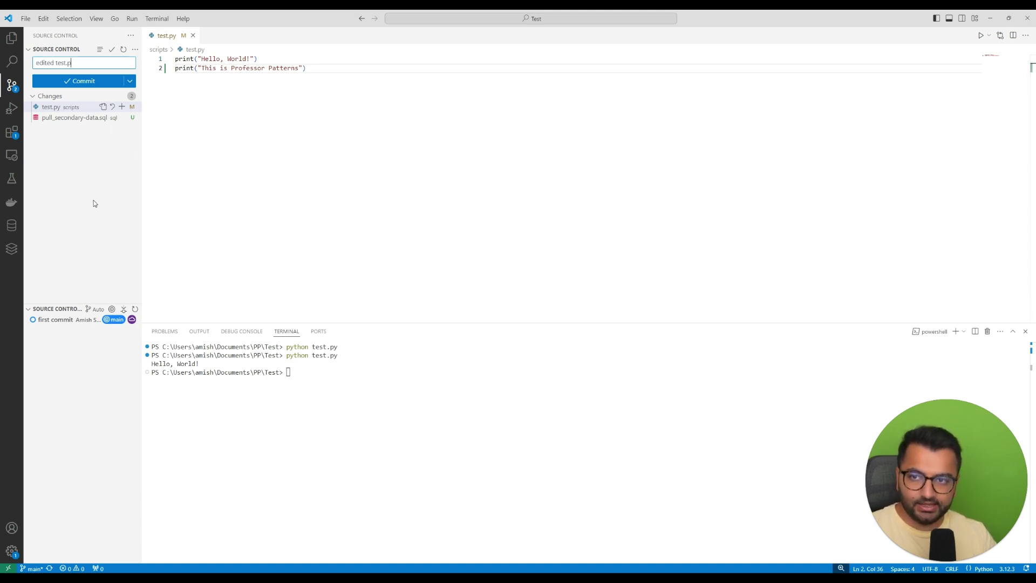
key("BackSpace")
type("y and pull_Secondar")
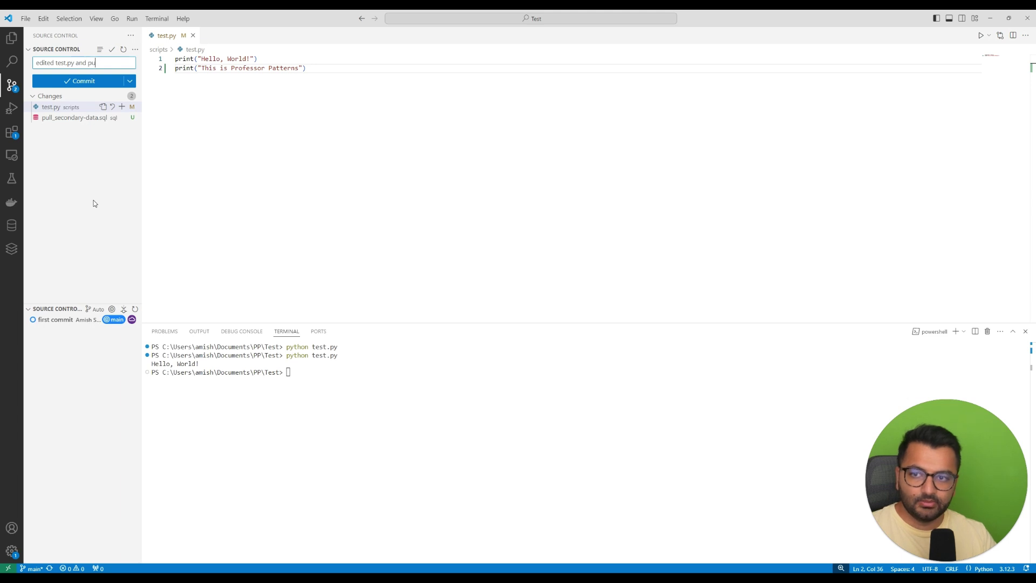
type("y-")
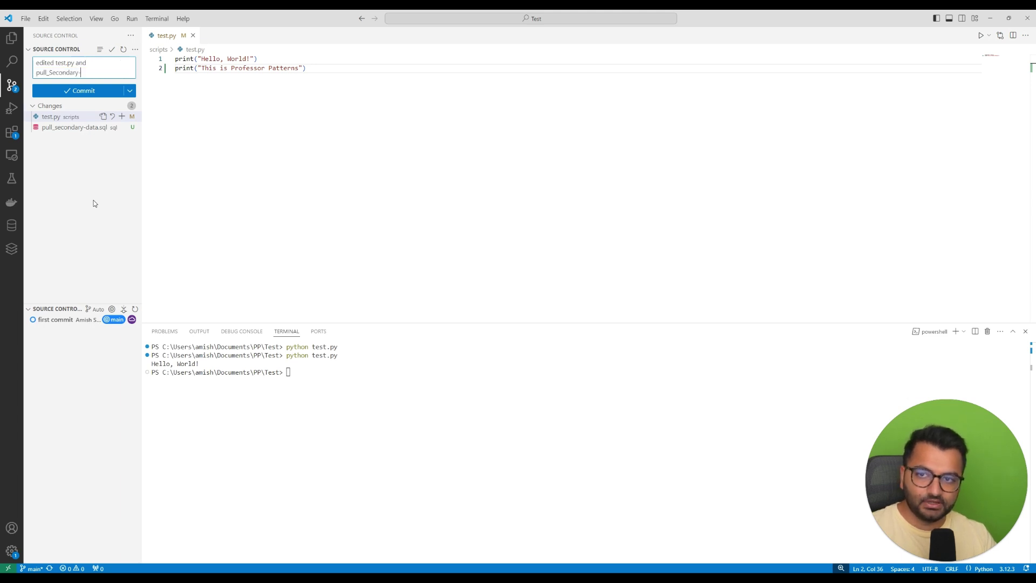
type("data to uncom")
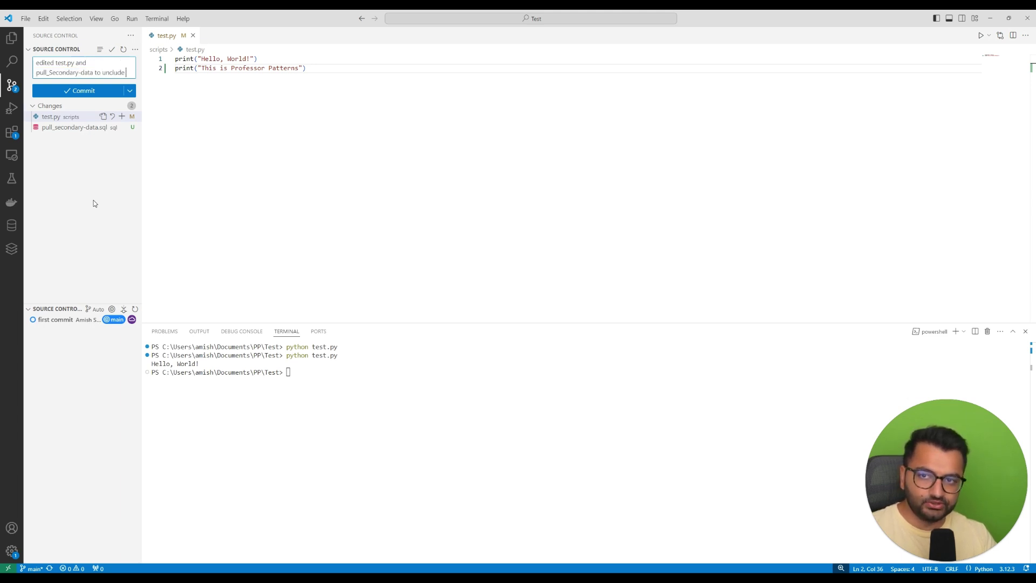
key("BackSpace")
key("BackSpace")
key("BackSpace")
type("include")
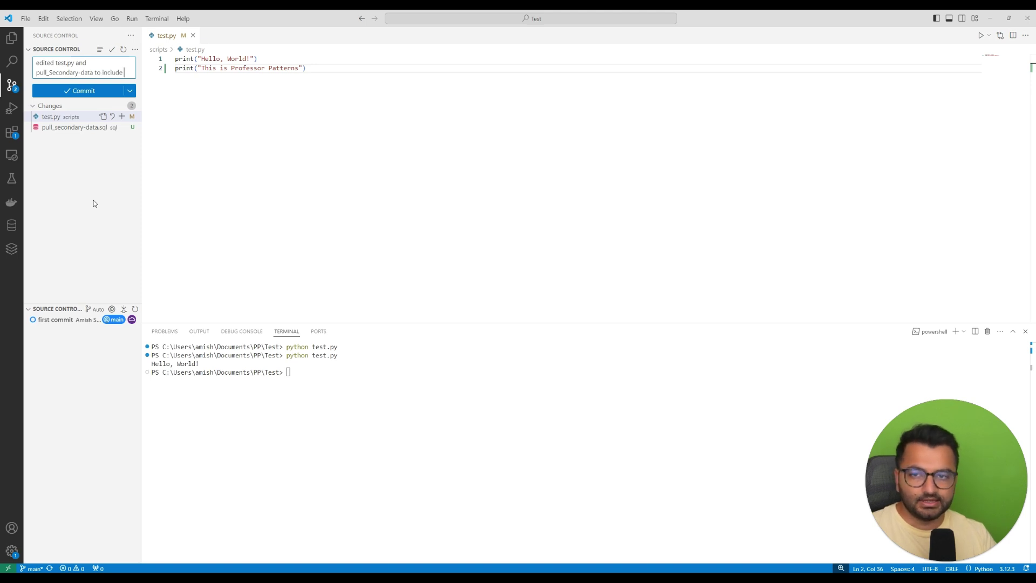
type(" additional info")
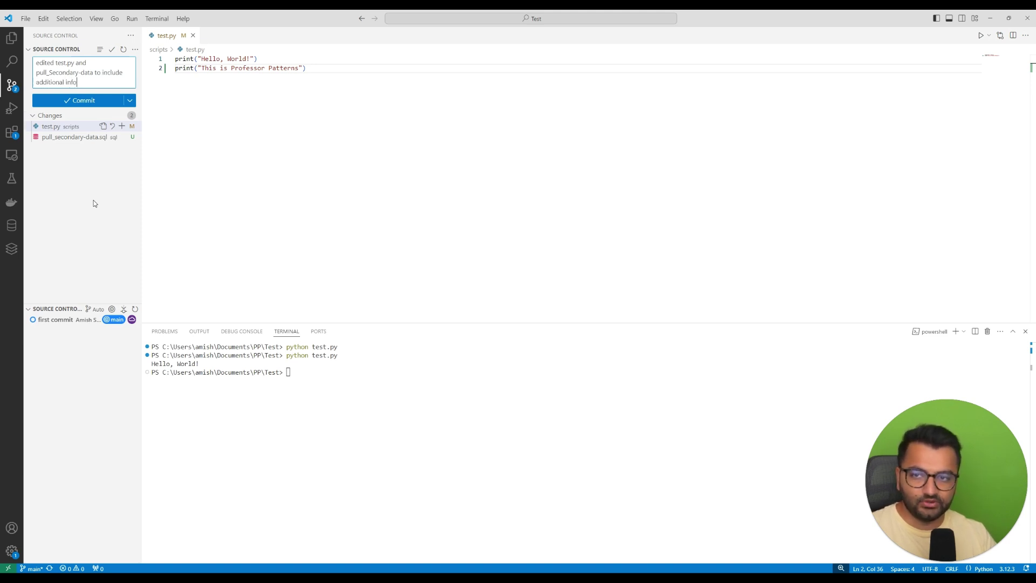
left_click(89, 100)
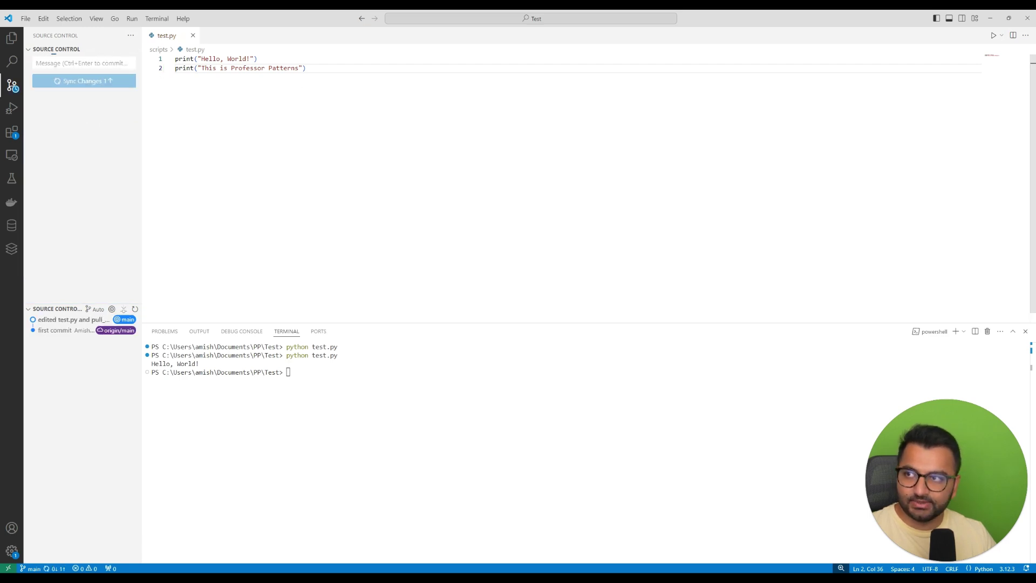
key("alt+Tab")
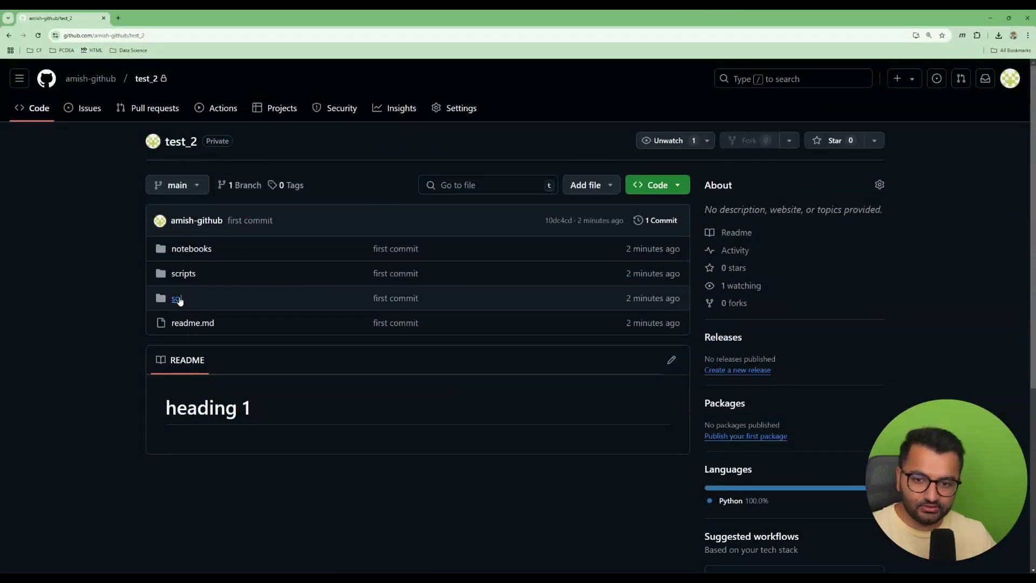
Step: Check that test_2's sql/pull_secondary-data.sql contains select * from enrollments, then return to VS Code
left_click(176, 298)
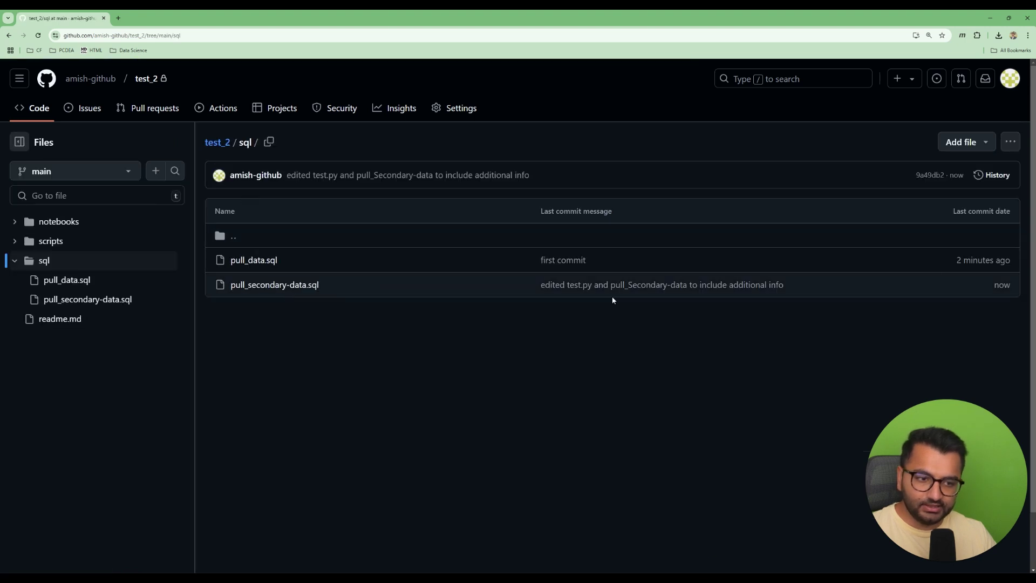
double_click(1001, 284)
left_click(315, 288)
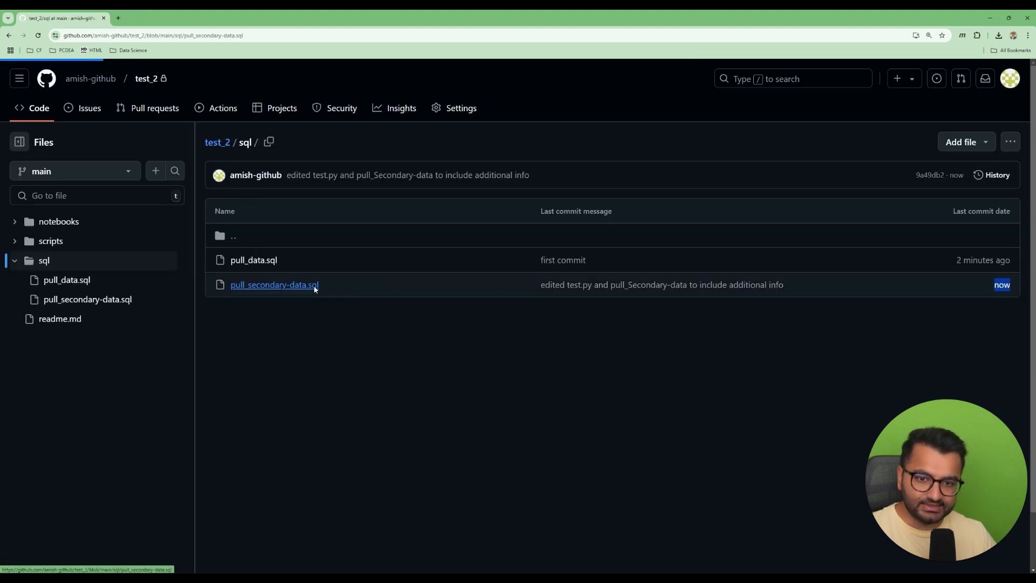
left_click_drag(262, 236, 361, 236)
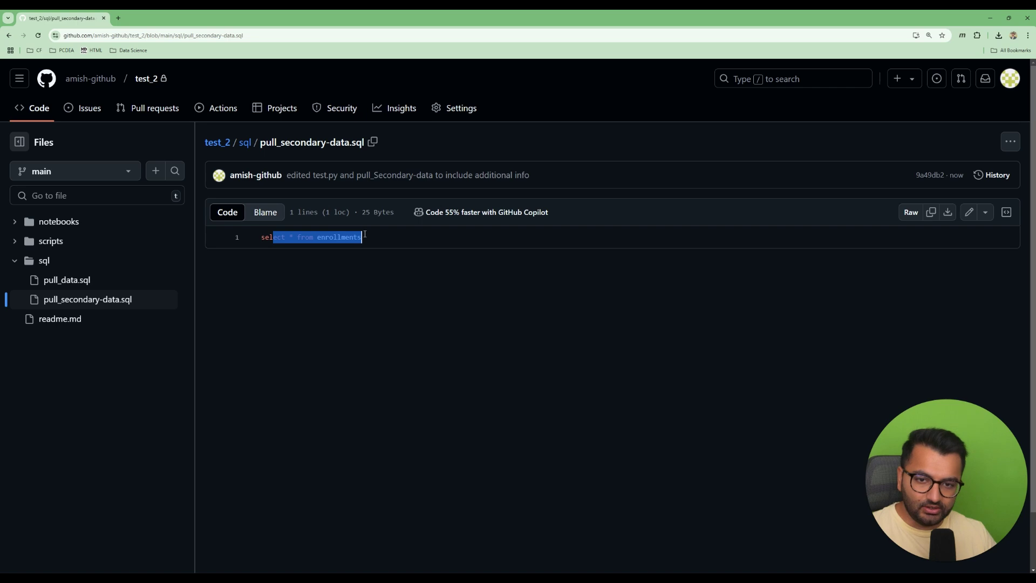
left_click(330, 237)
key("alt+Tab")
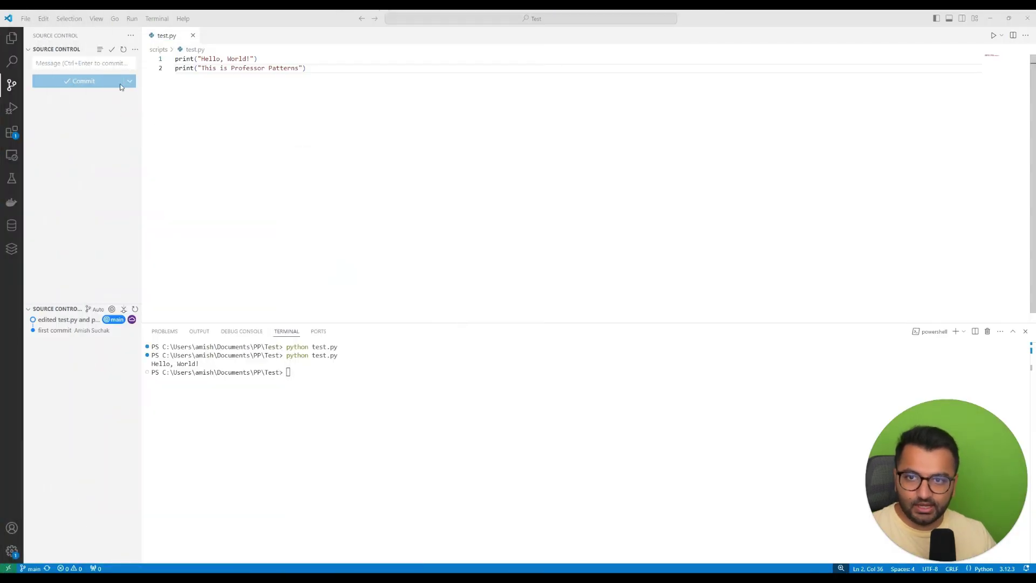
Step: Close test.py, collapse the scripts and sql folders in Explorer, and show Run and Debug
left_click(193, 35)
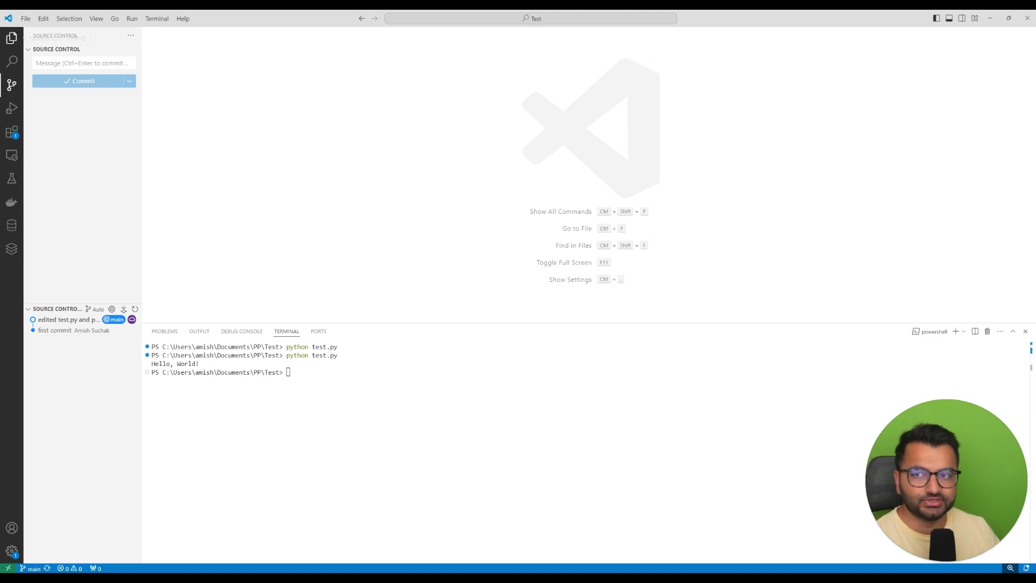
left_click(11, 38)
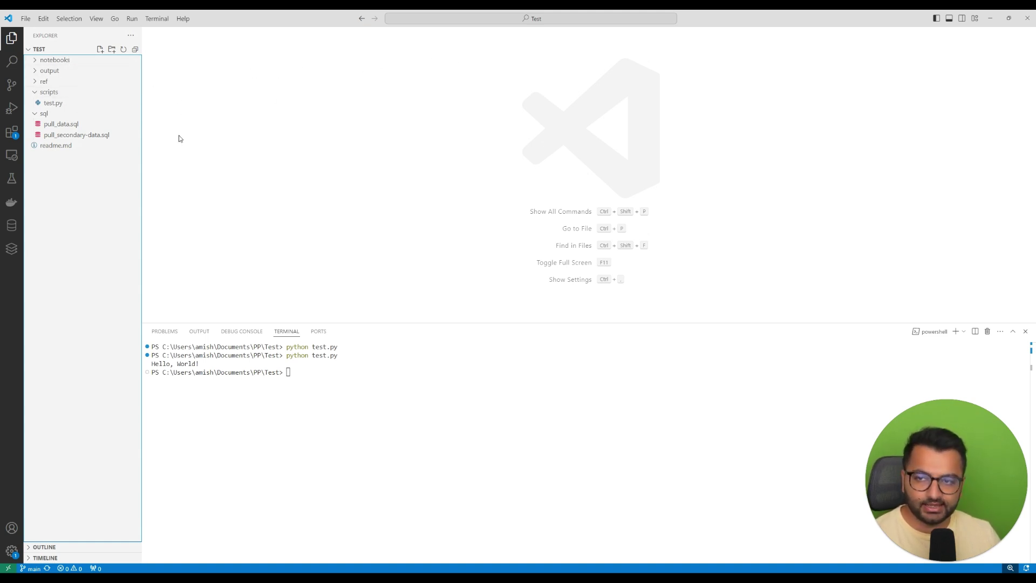
left_click(48, 92)
left_click(43, 102)
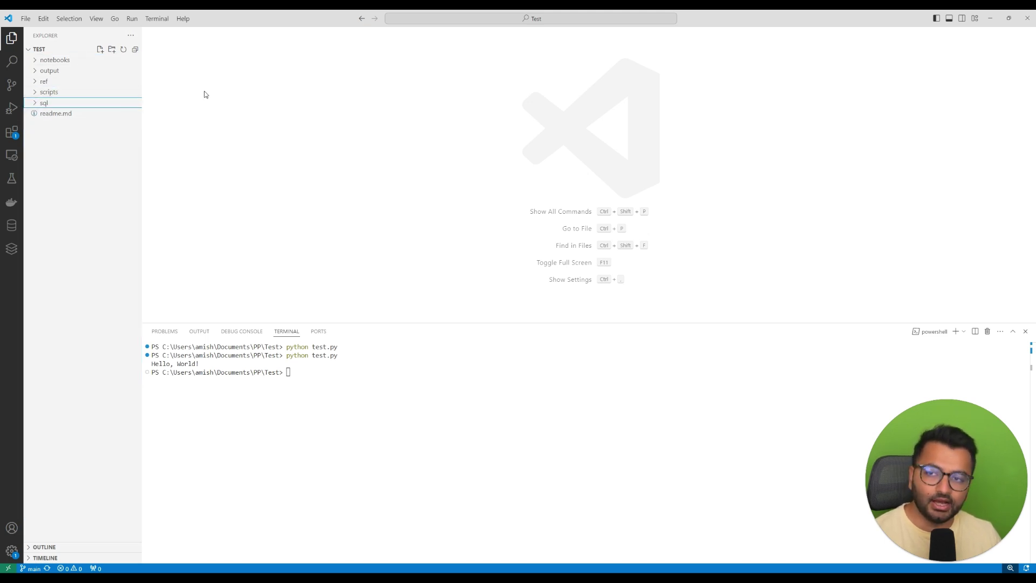
left_click(12, 109)
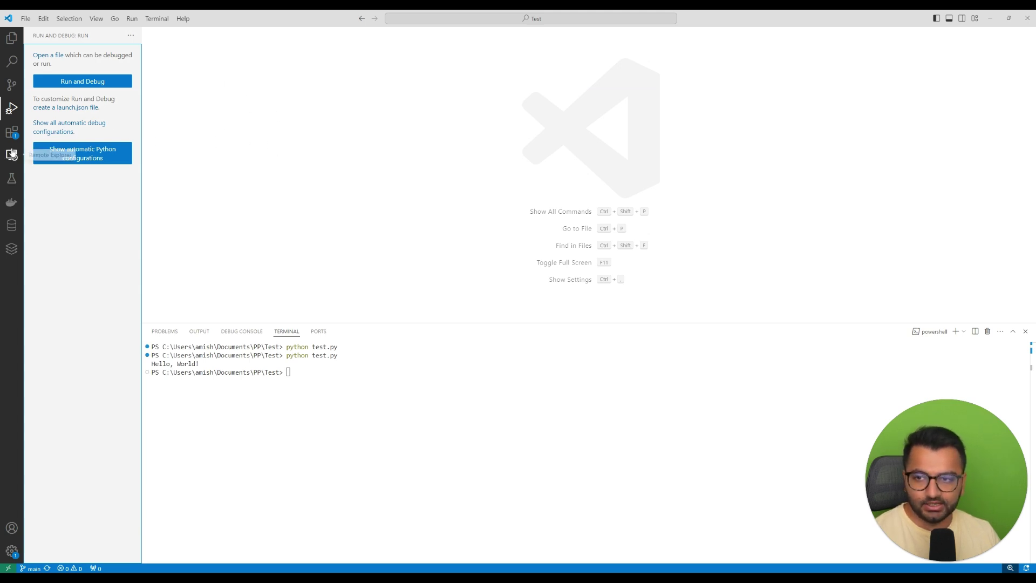
Step: Show the Extensions panel listing the 14 installed extensions, including Docker, Jupyter, Python and MySQL
left_click(11, 132)
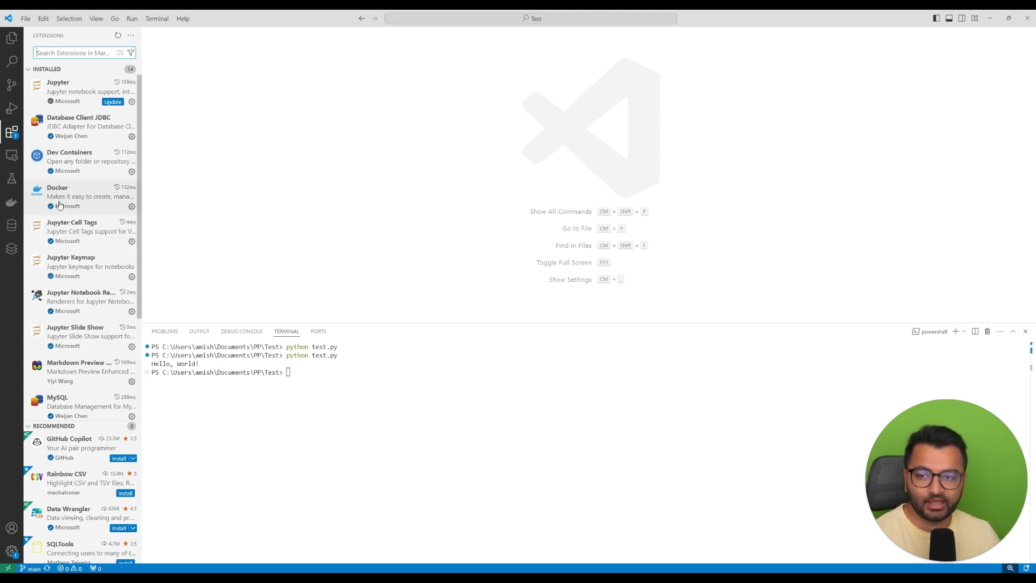
scroll(60, 174, "down", 1)
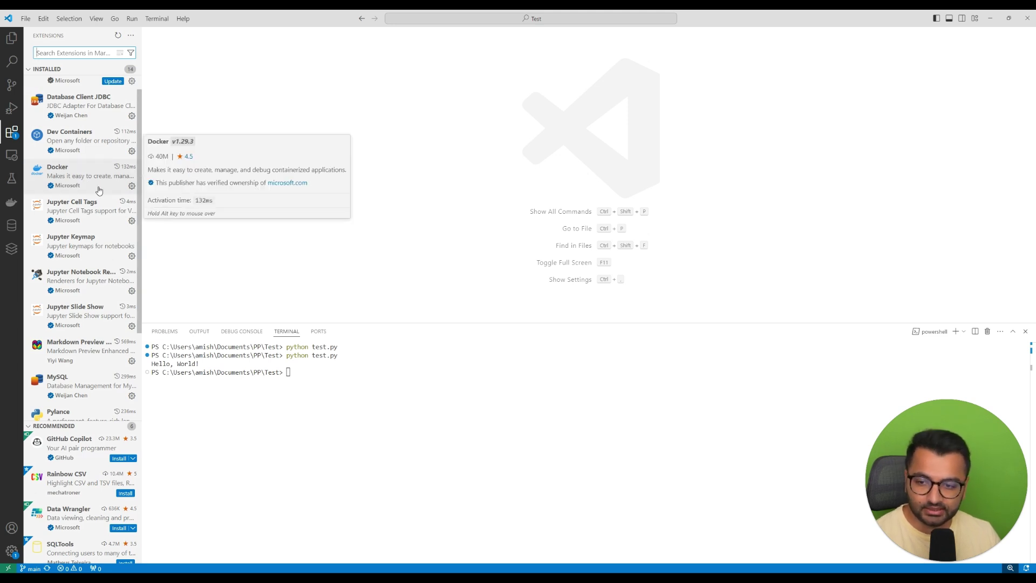
scroll(96, 194, "down", 3)
scroll(95, 196, "up", 1)
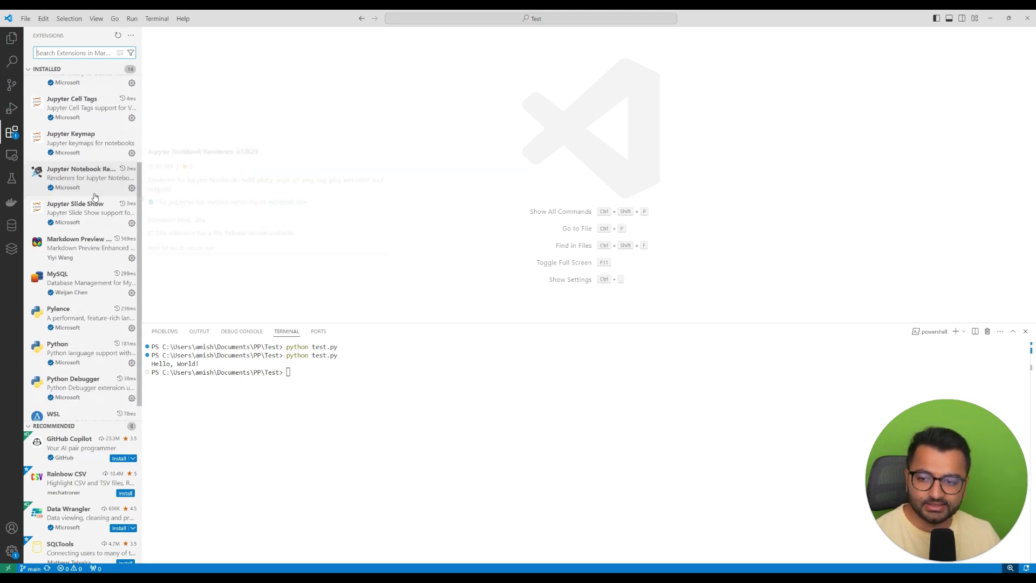
scroll(96, 197, "down", 1)
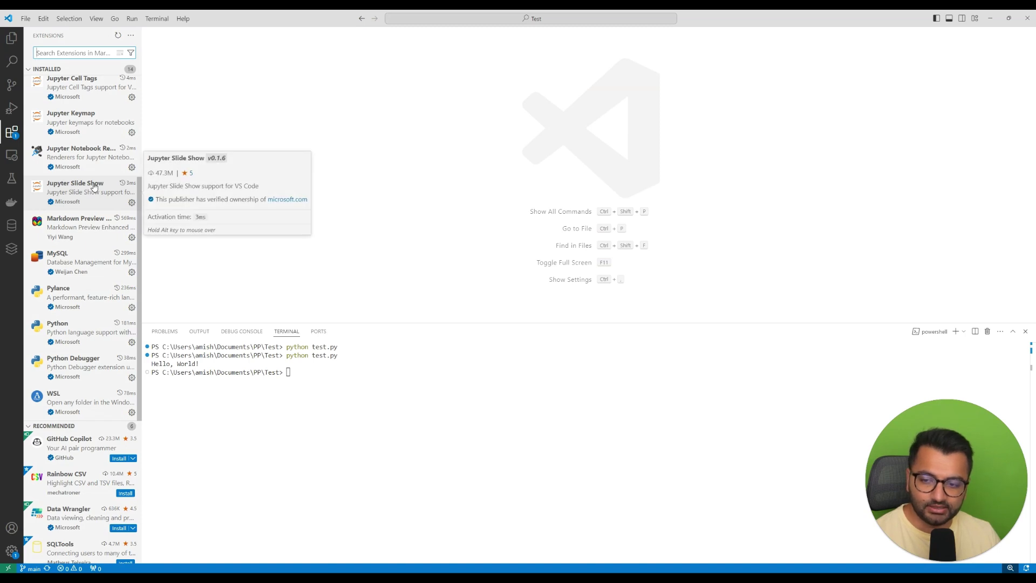
scroll(95, 190, "up", 3)
scroll(82, 146, "up", 2)
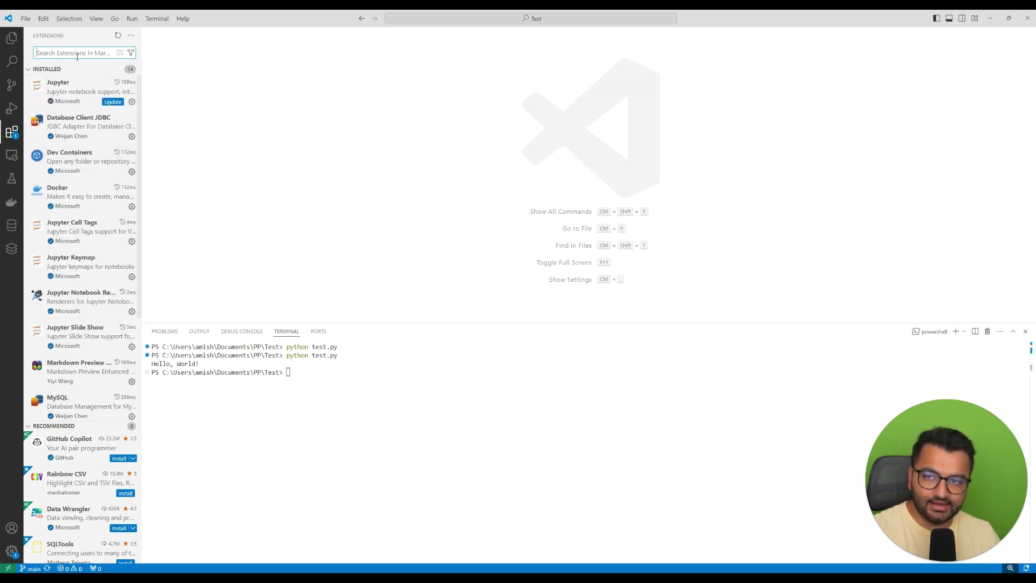
Step: Search the Marketplace for pylint, ipynb and azure, widen the sidebar, then clear the search
left_click(76, 53)
type("pylint")
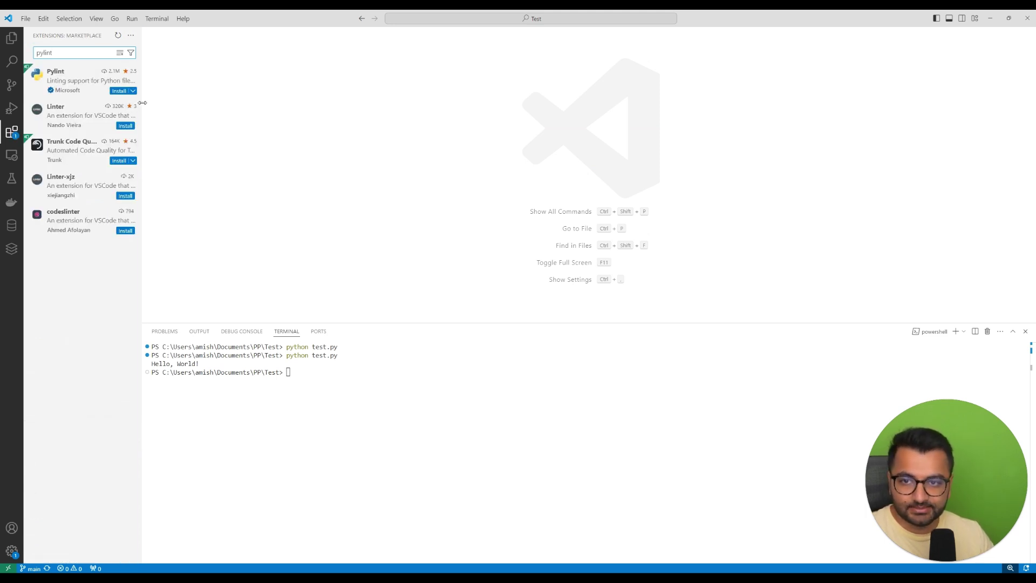
left_click_drag(142, 106, 272, 107)
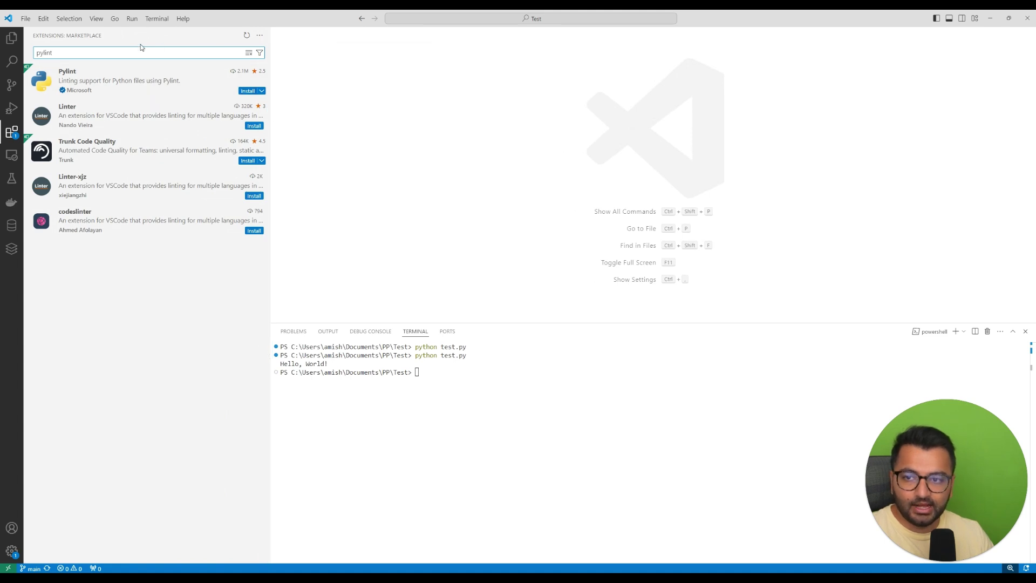
type("ipy")
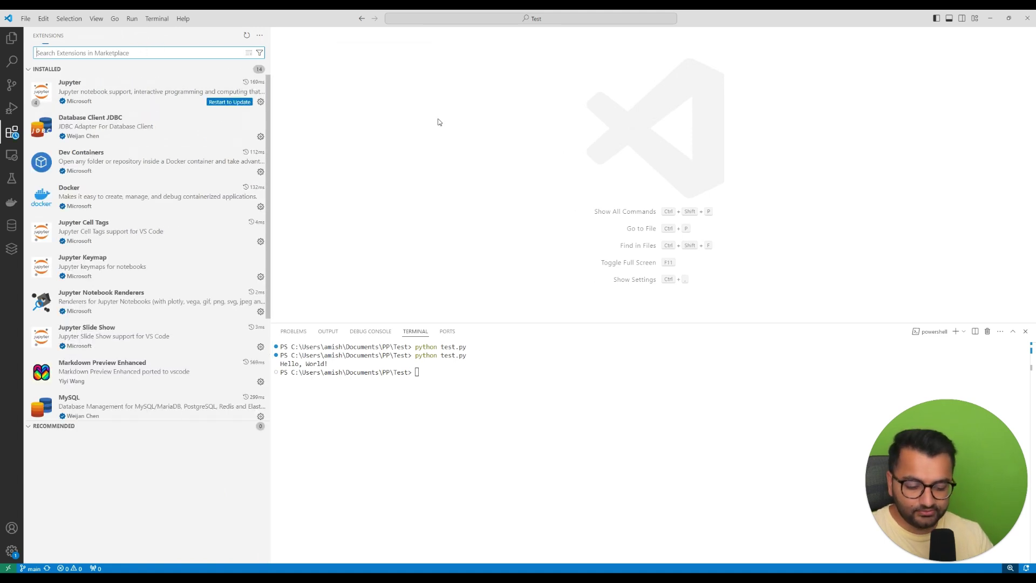
type("nb")
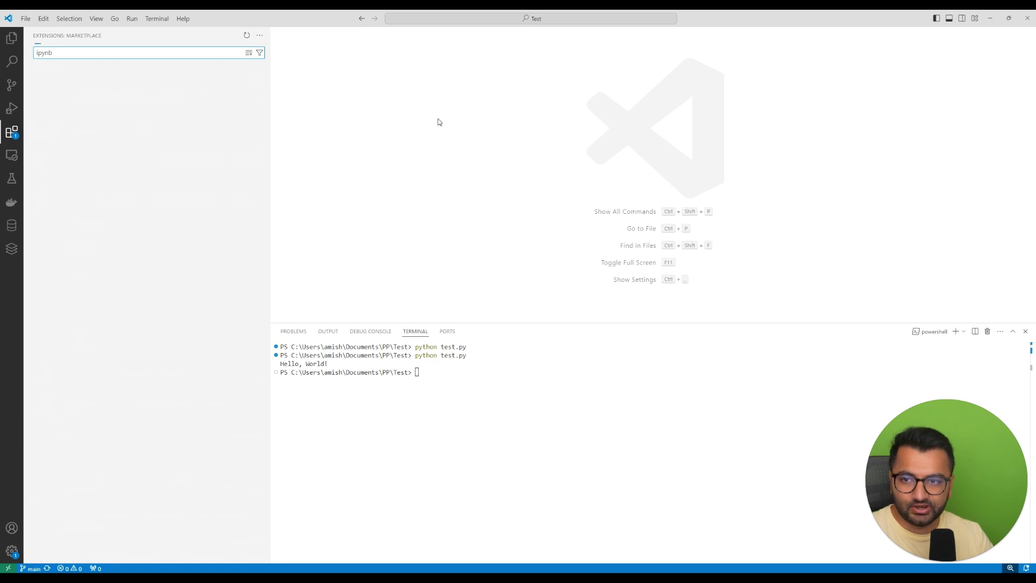
key("ctrl+a")
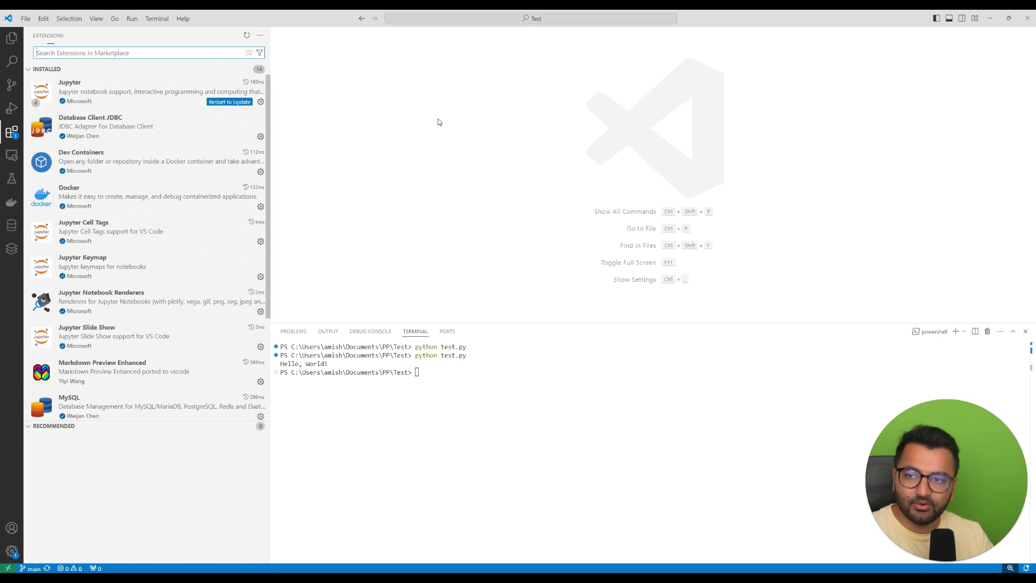
type("azure")
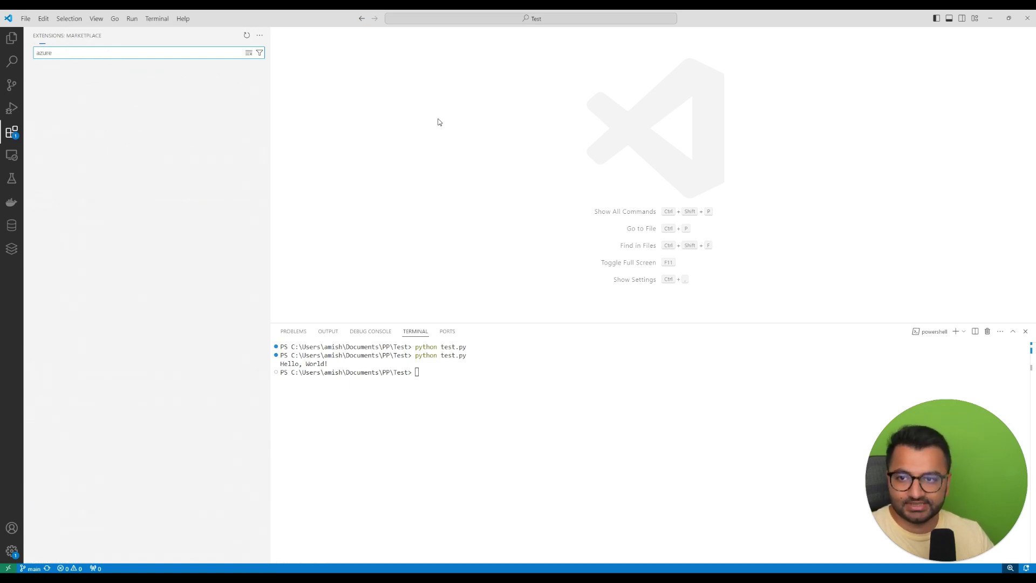
mouse_move(146, 81)
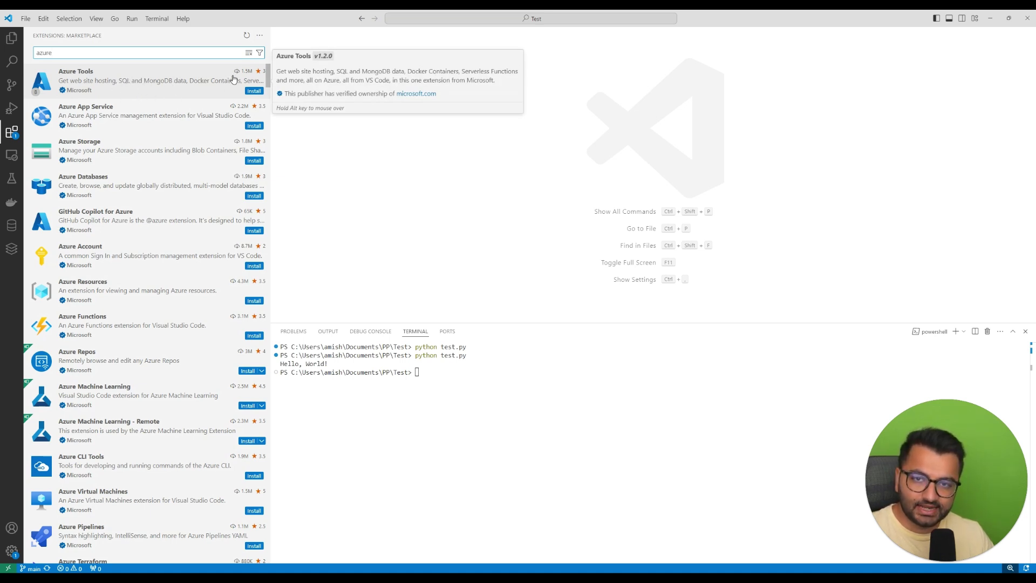
scroll(244, 96, "down", 1)
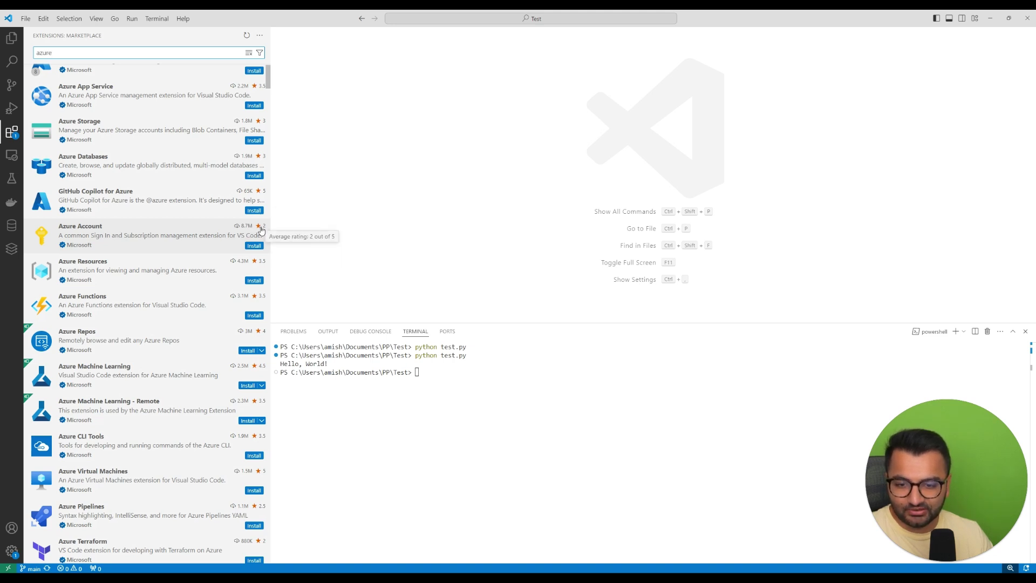
scroll(261, 230, "up", 1)
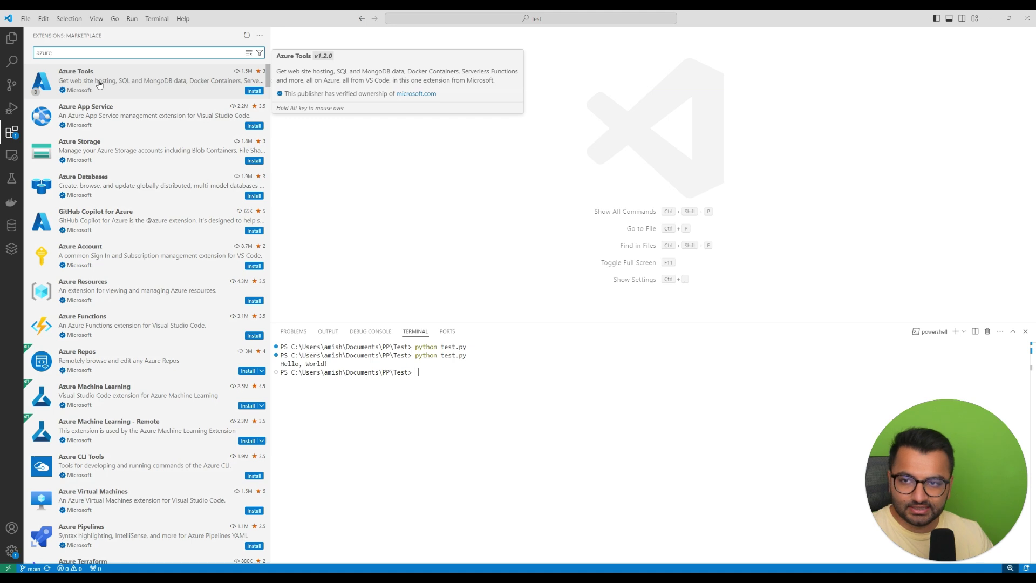
double_click(43, 53)
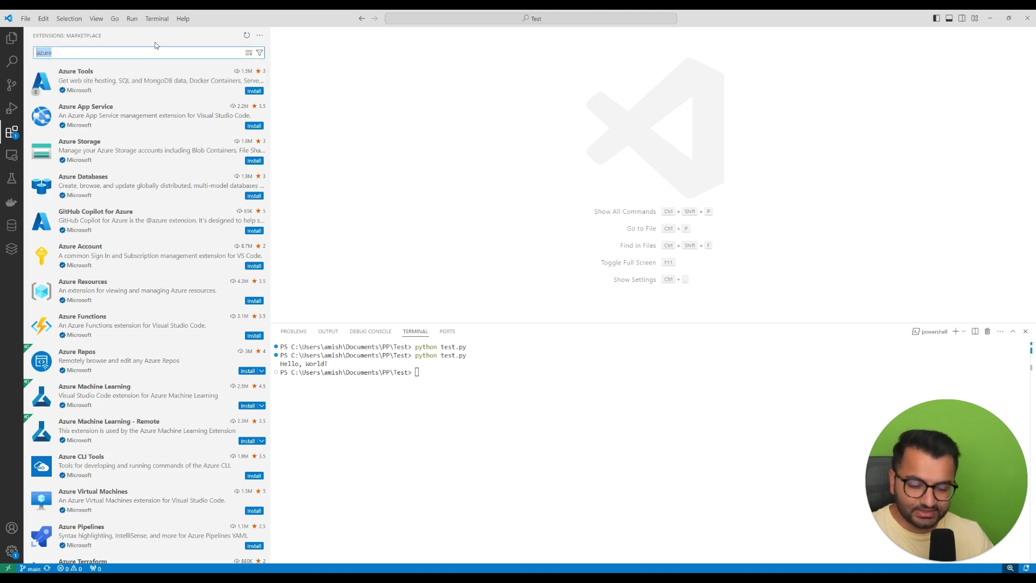
key("BackSpace")
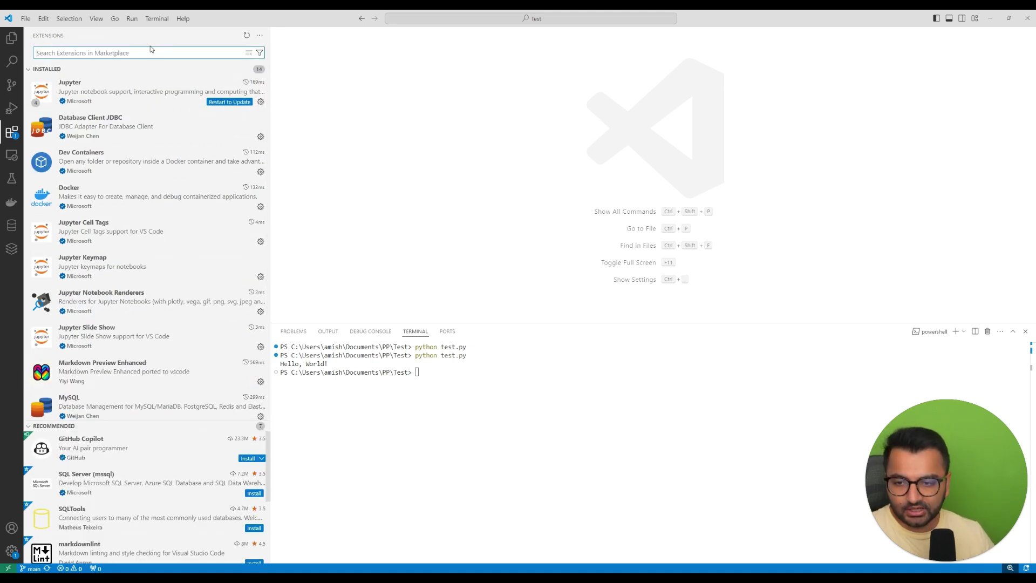
scroll(202, 187, "down", 2)
scroll(203, 187, "down", 1)
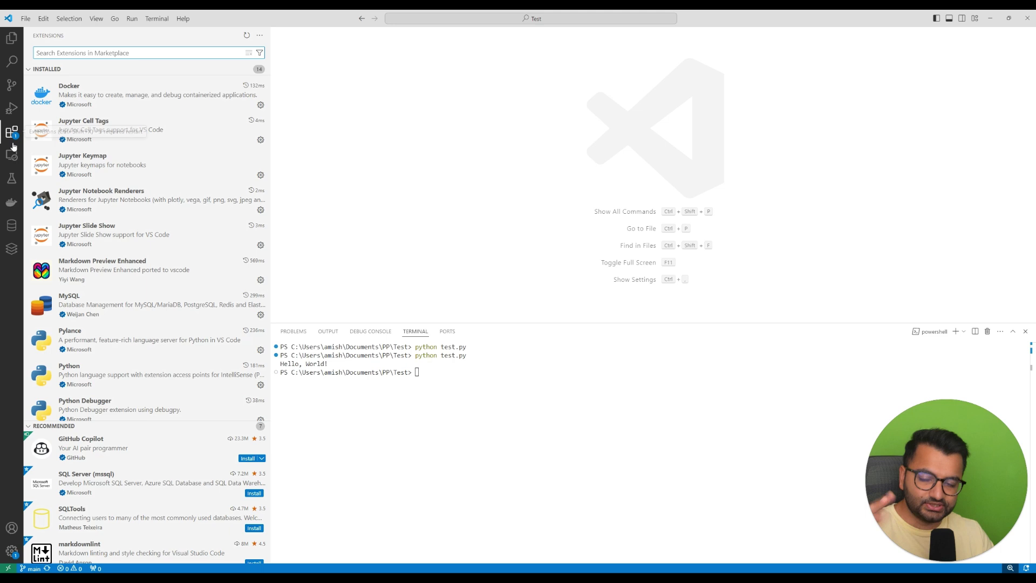
Step: Look at the Remote Explorer and Testing panels, then show the Docker panel's connection error
left_click(12, 156)
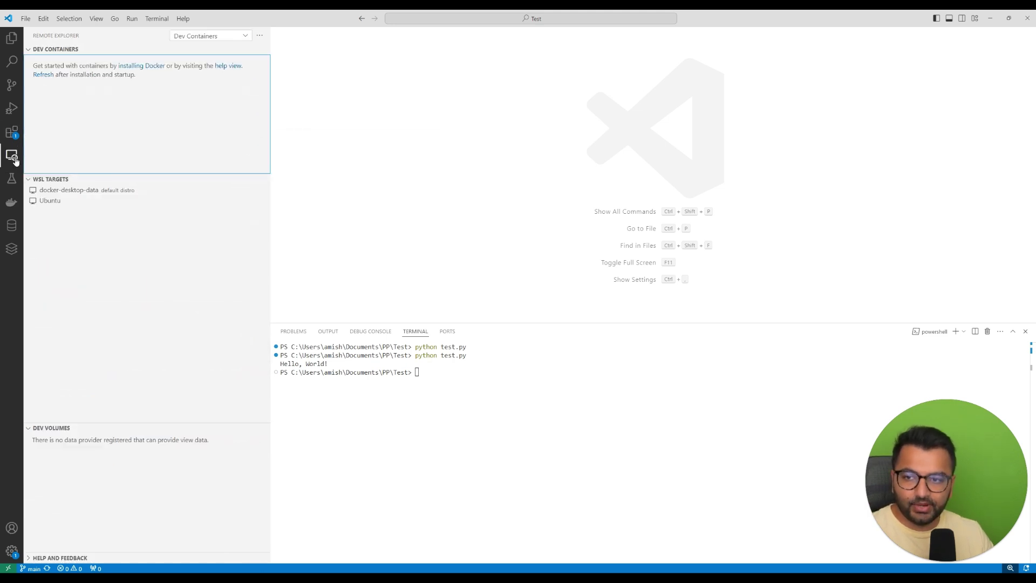
left_click(12, 178)
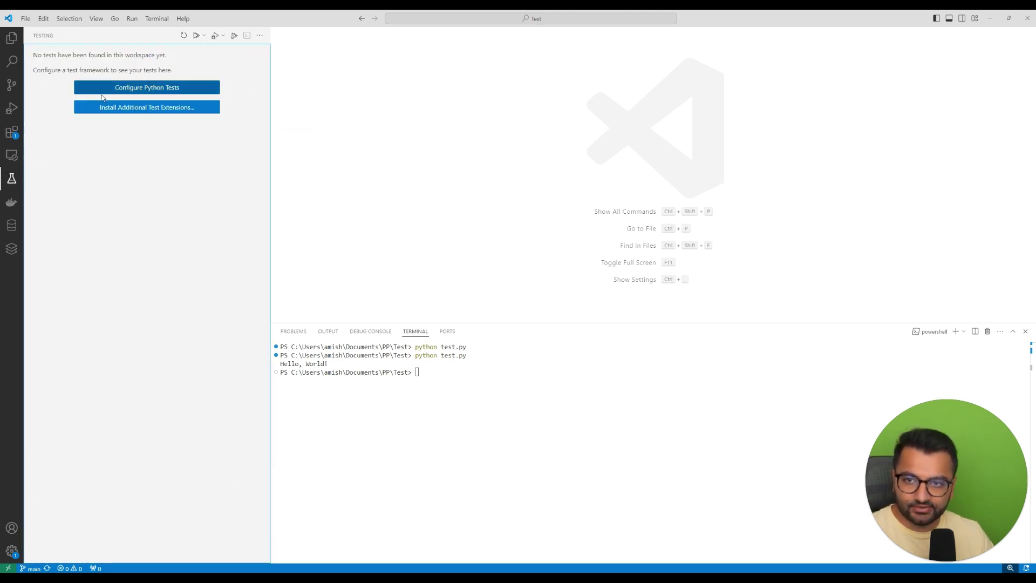
left_click(11, 155)
left_click(13, 202)
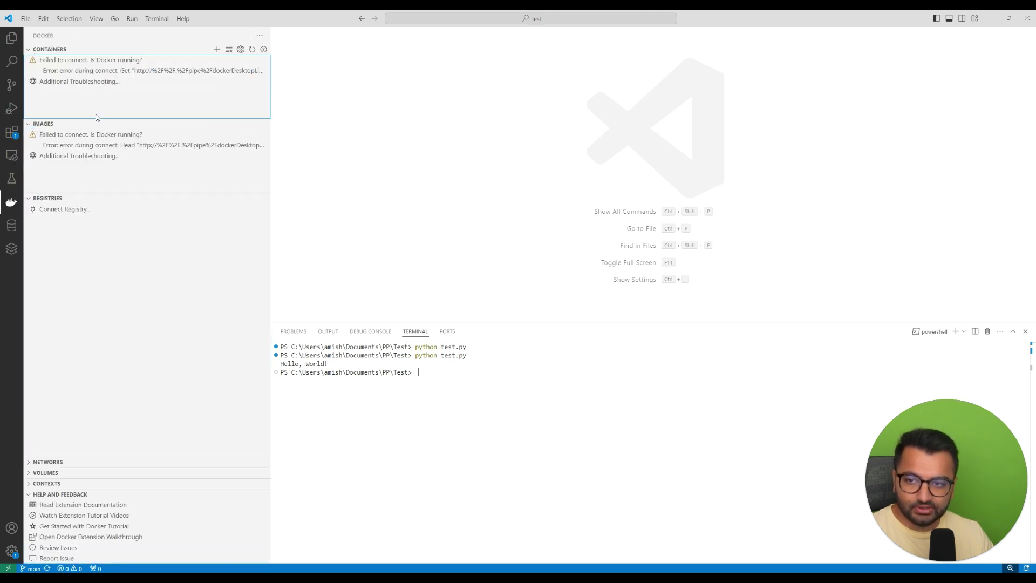
mouse_move(146, 49)
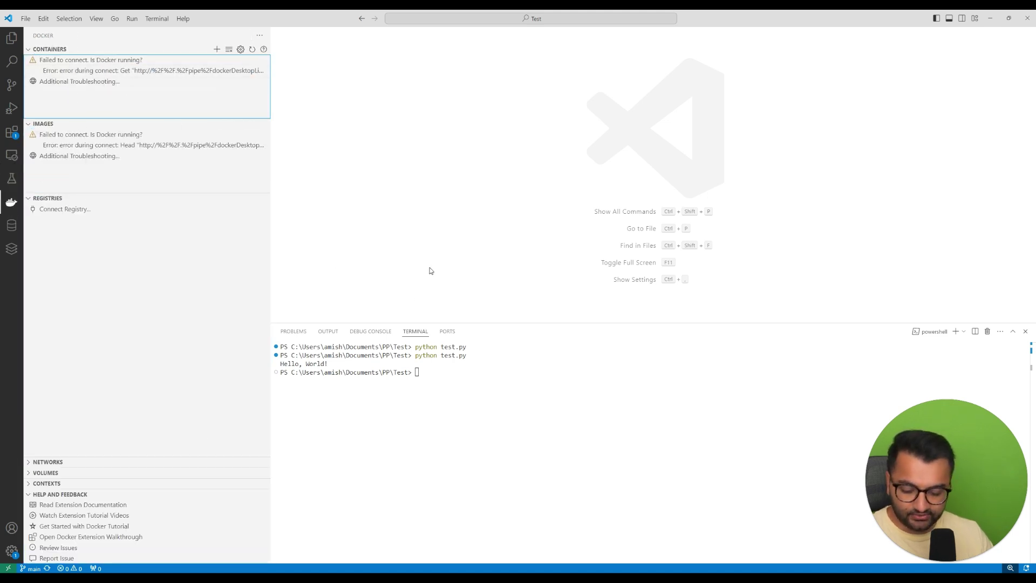
Step: Launch Docker Desktop, refresh Containers and Images, and collapse the openedai-speech and individual groups
key("super")
type("dock")
key("Return")
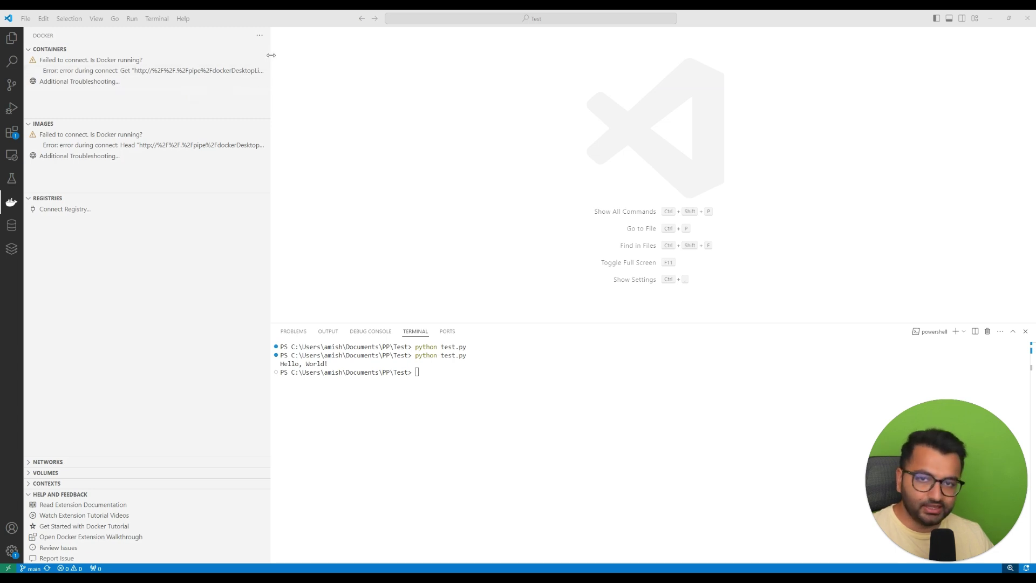
left_click(252, 50)
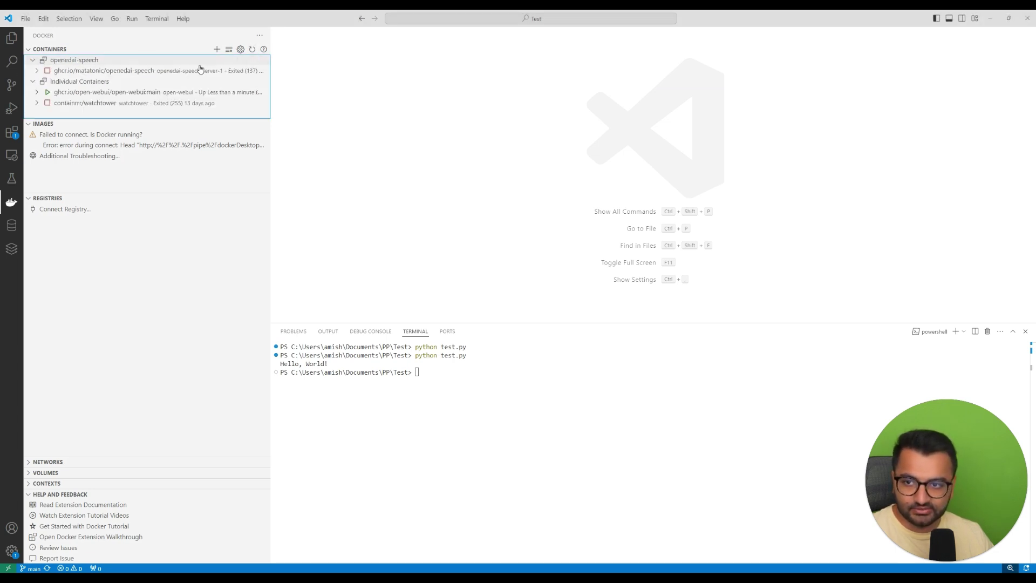
left_click(252, 124)
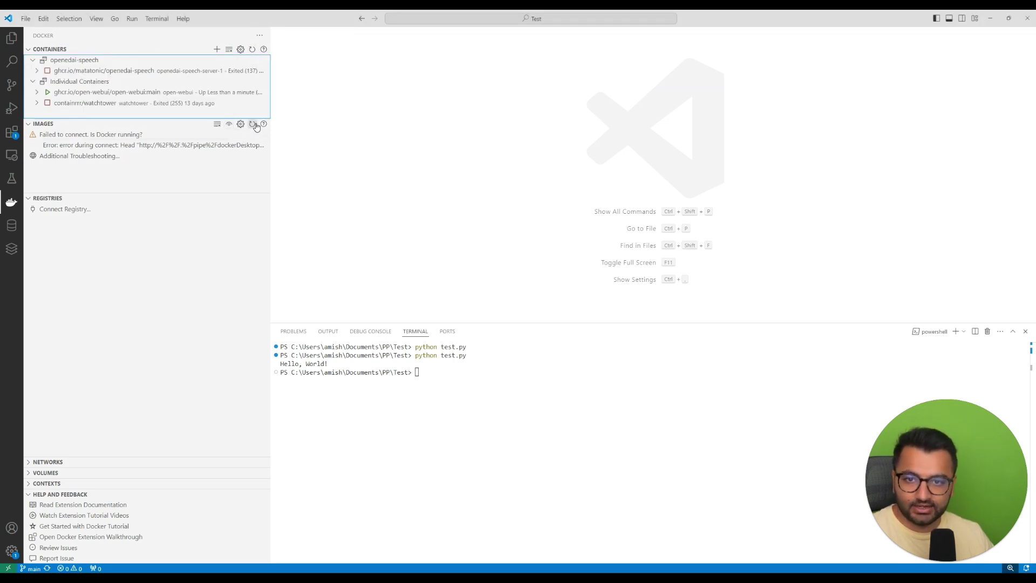
left_click(33, 60)
left_click(34, 71)
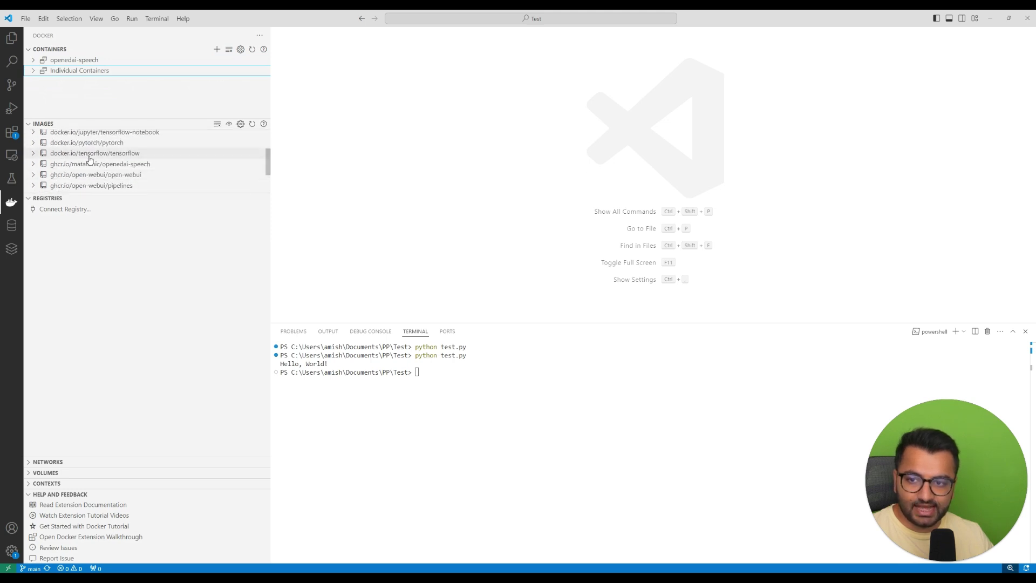
Step: Show the Database panel and collapse data.db's Tables node and the data.db connection
left_click(12, 226)
left_click(36, 81)
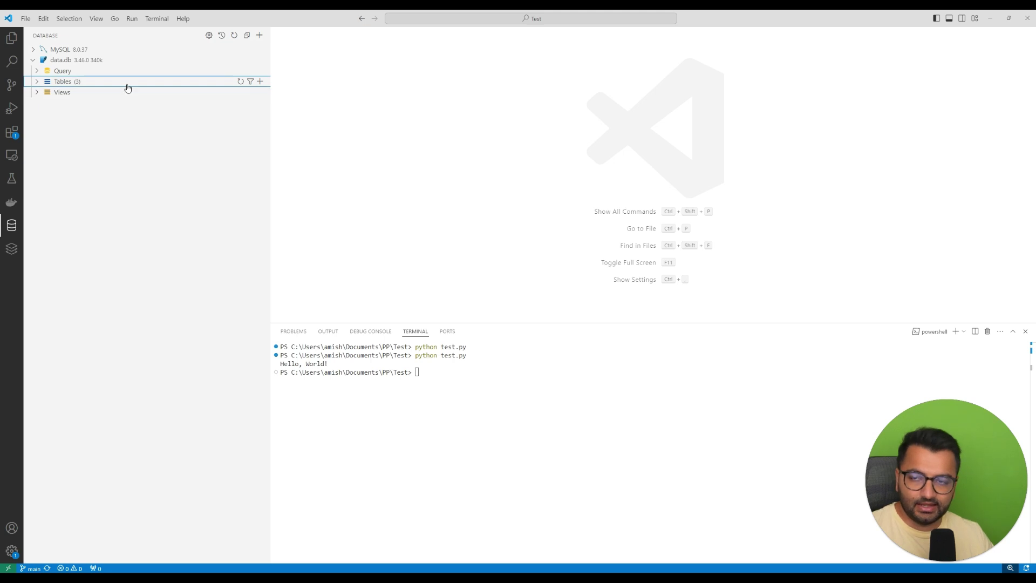
left_click(34, 60)
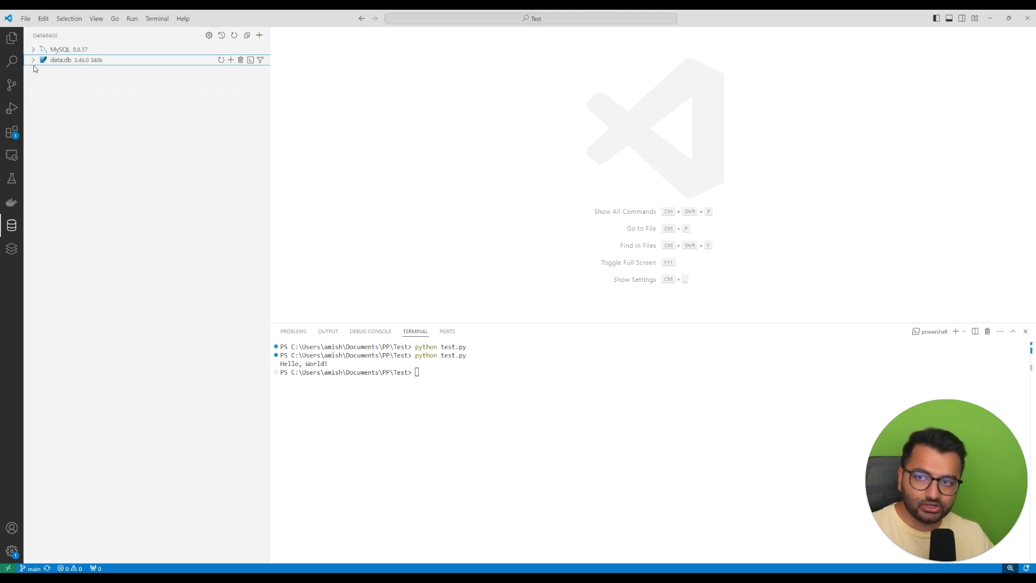